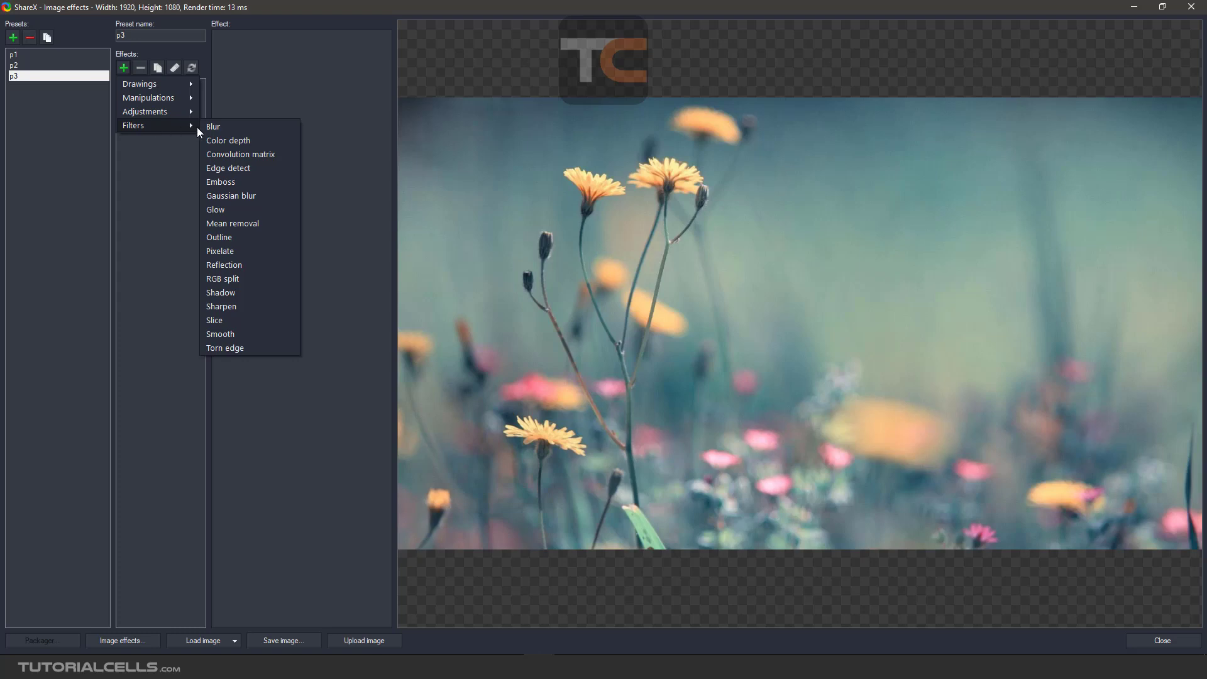
- Try the Blur filter on preset p3, select its Radius setting, and remove the effect
click(225, 127)
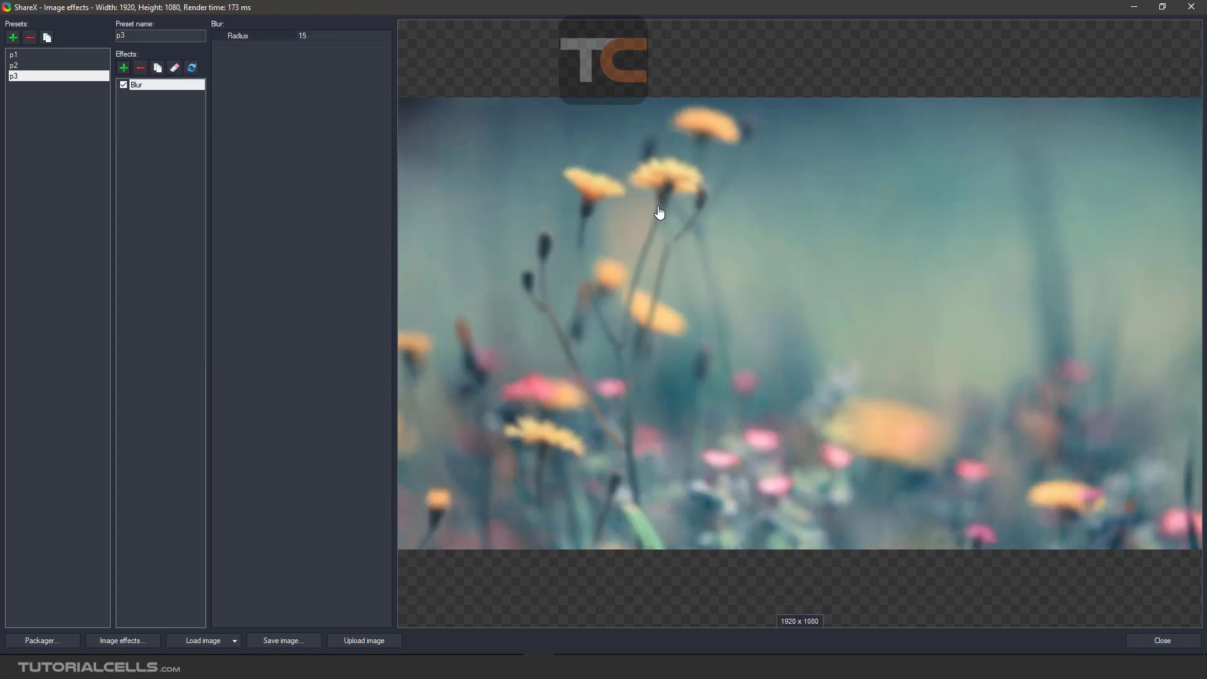
click(315, 36)
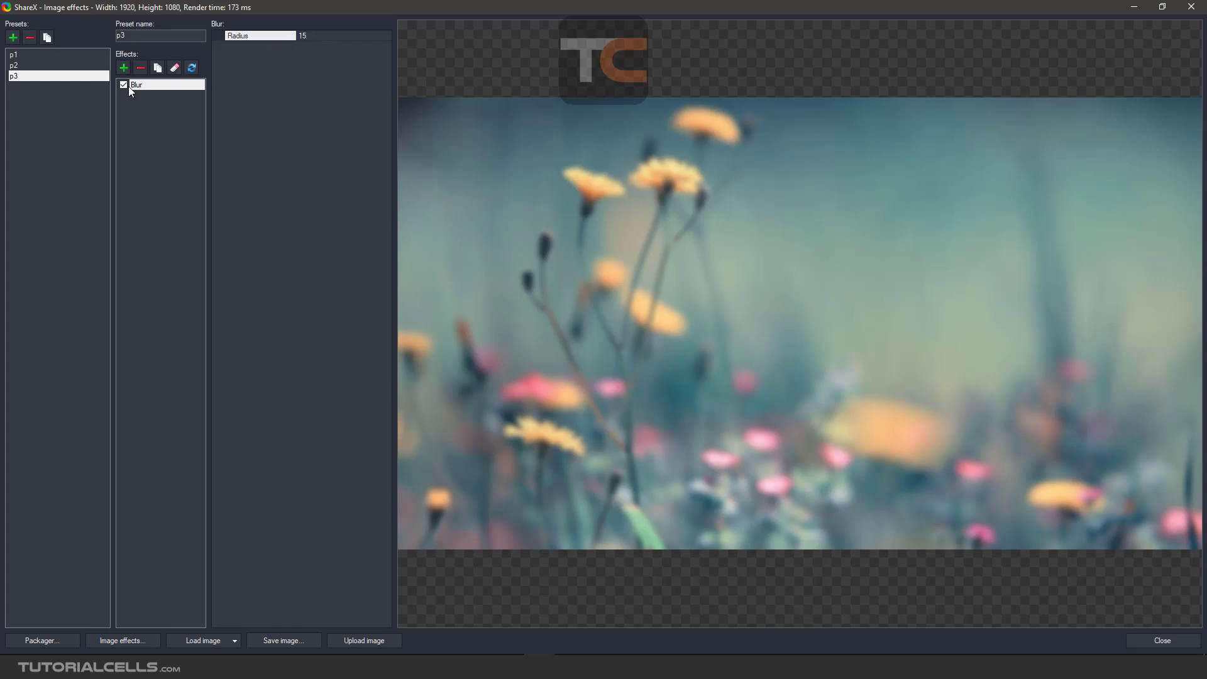
click(140, 68)
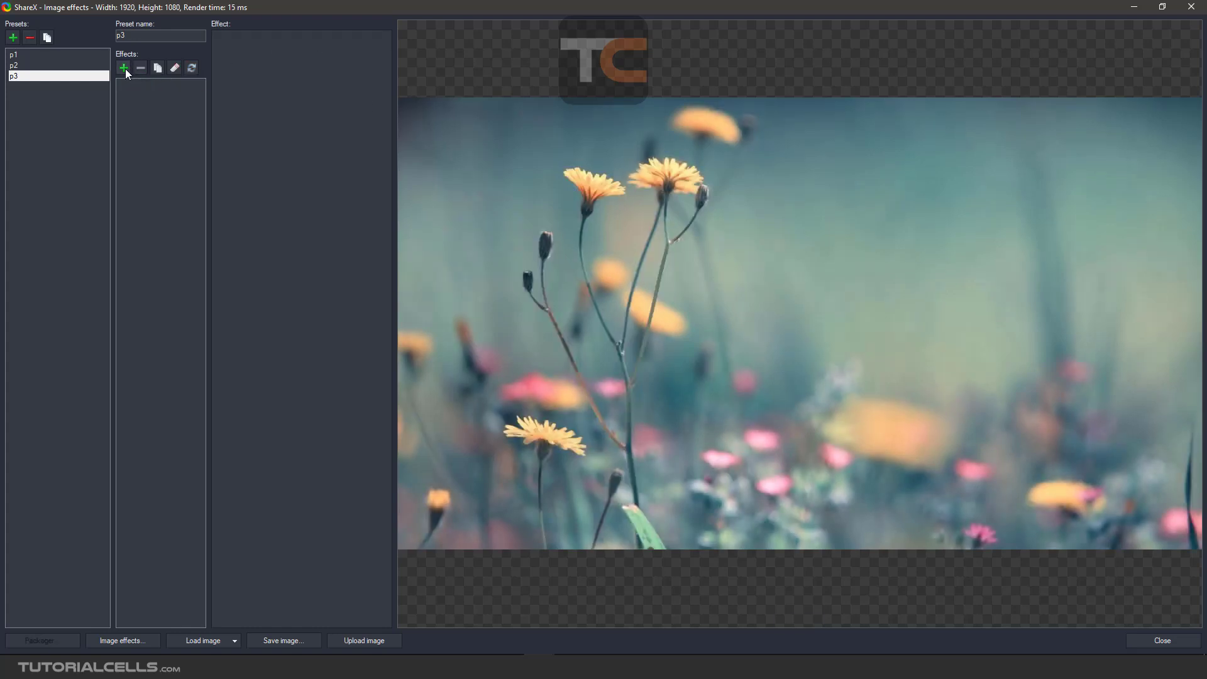
- Try the Color depth filter with BitsPerChannel set to 1 and to 8, and remove the effect
click(123, 68)
mouse_move(131, 124)
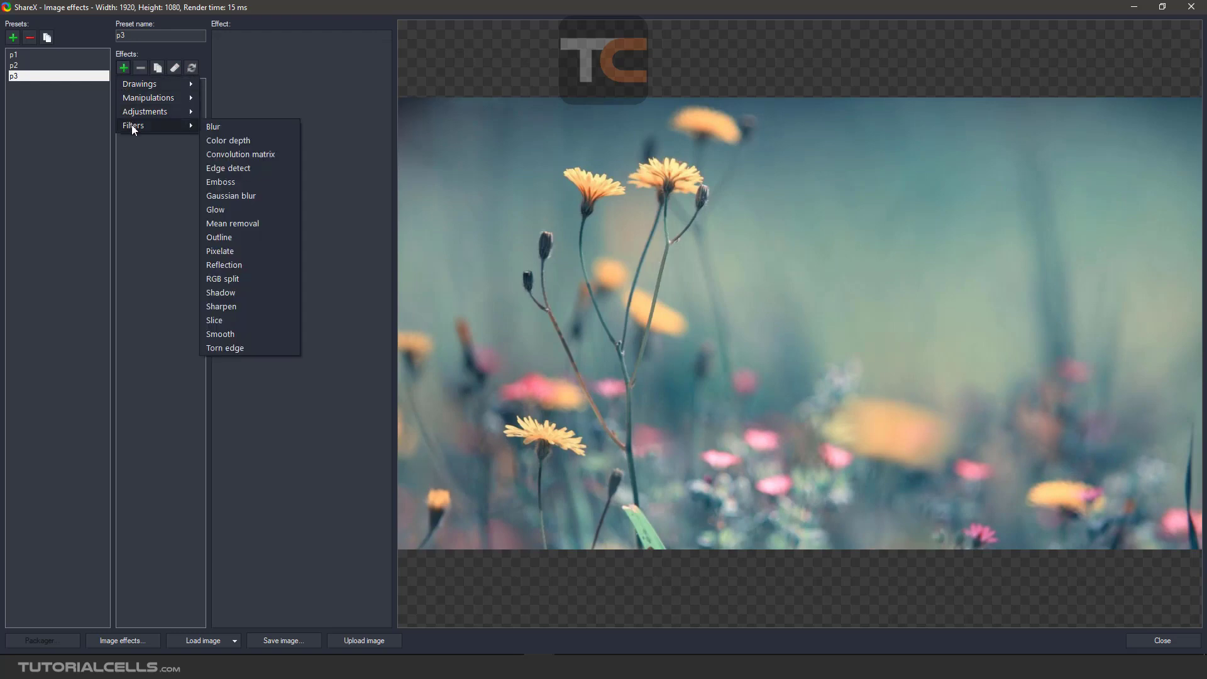
click(235, 140)
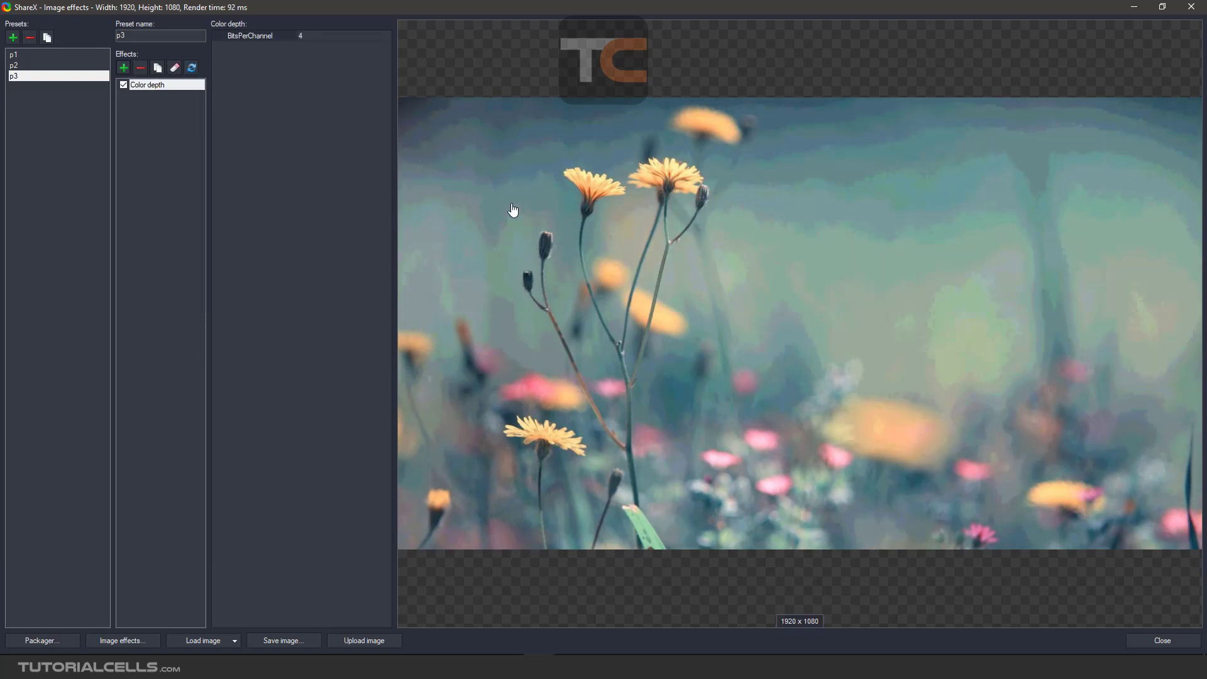
click(310, 37)
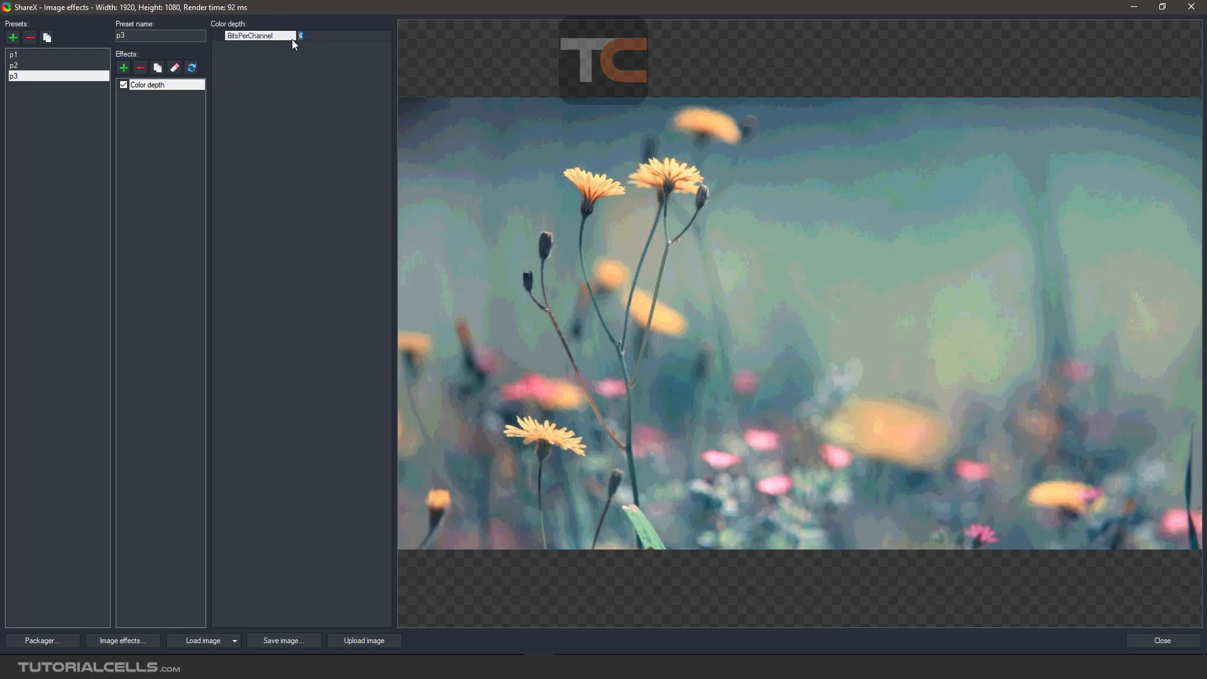
text(1)
key(Return)
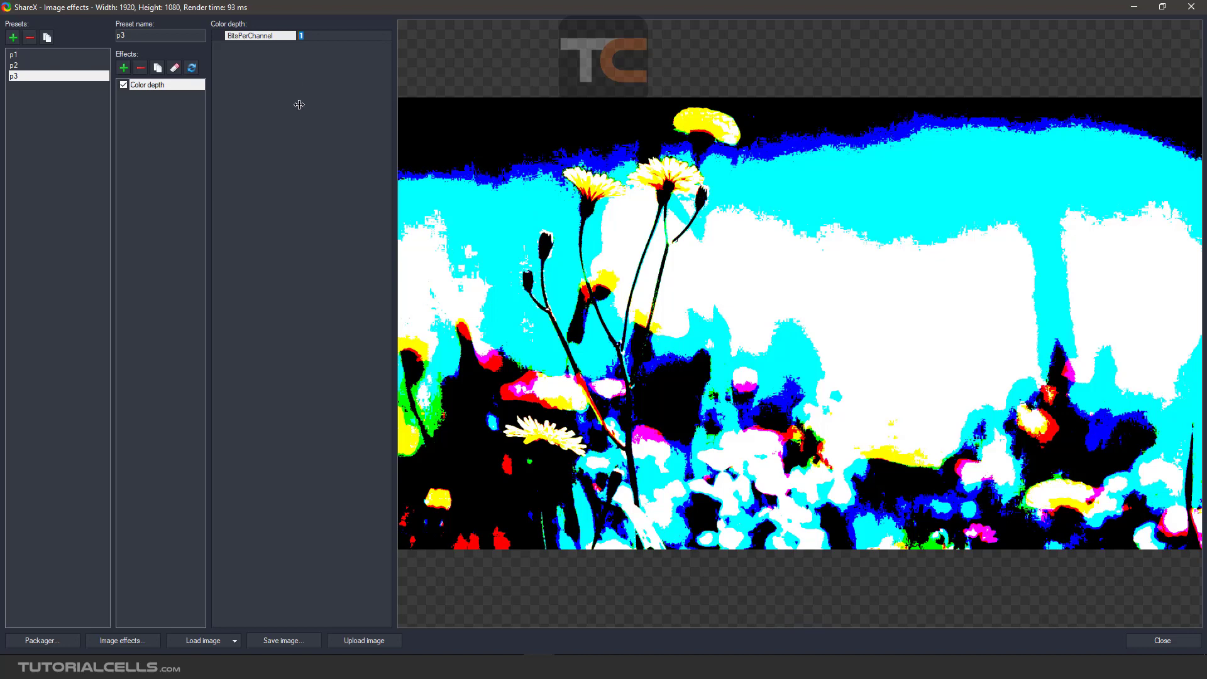
key(Return)
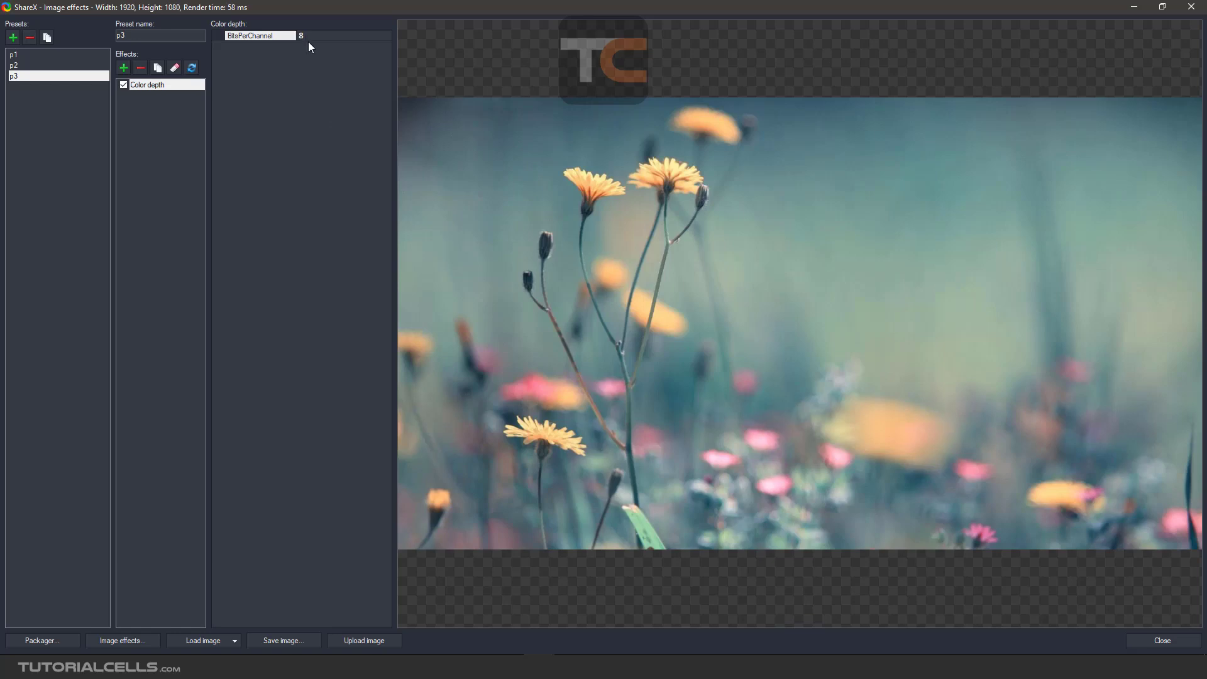
click(145, 67)
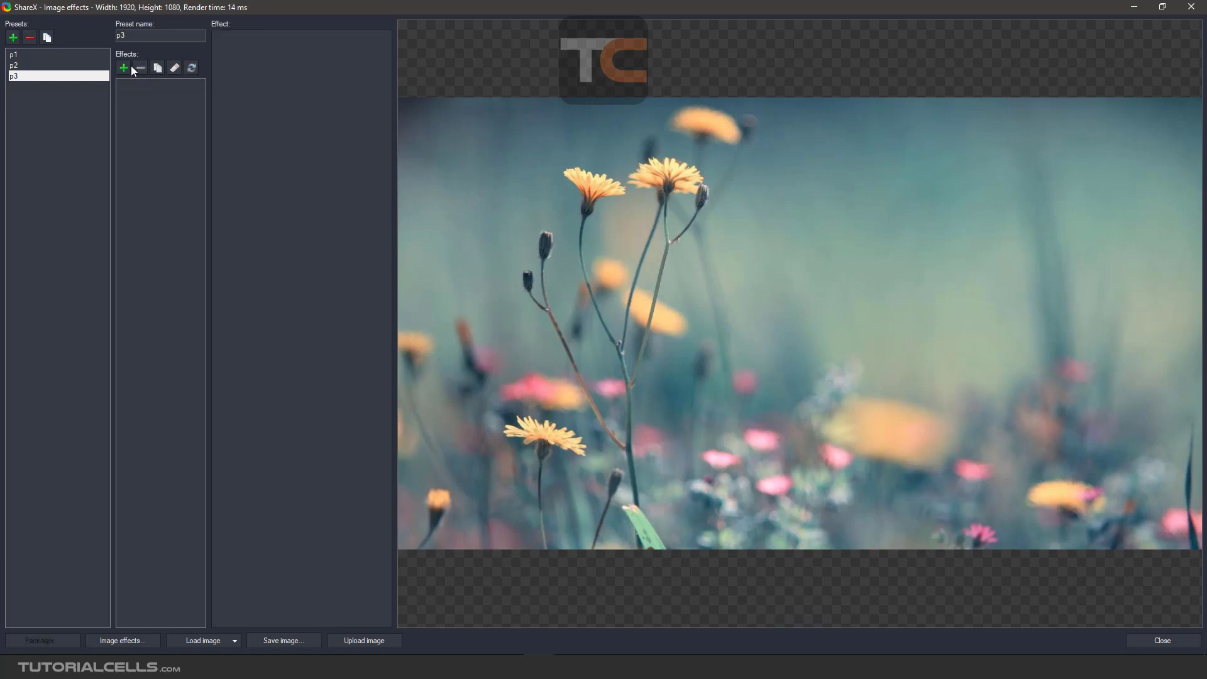
- Try the Edge detect filter on the flower image and remove it from the preset
click(126, 67)
mouse_move(137, 126)
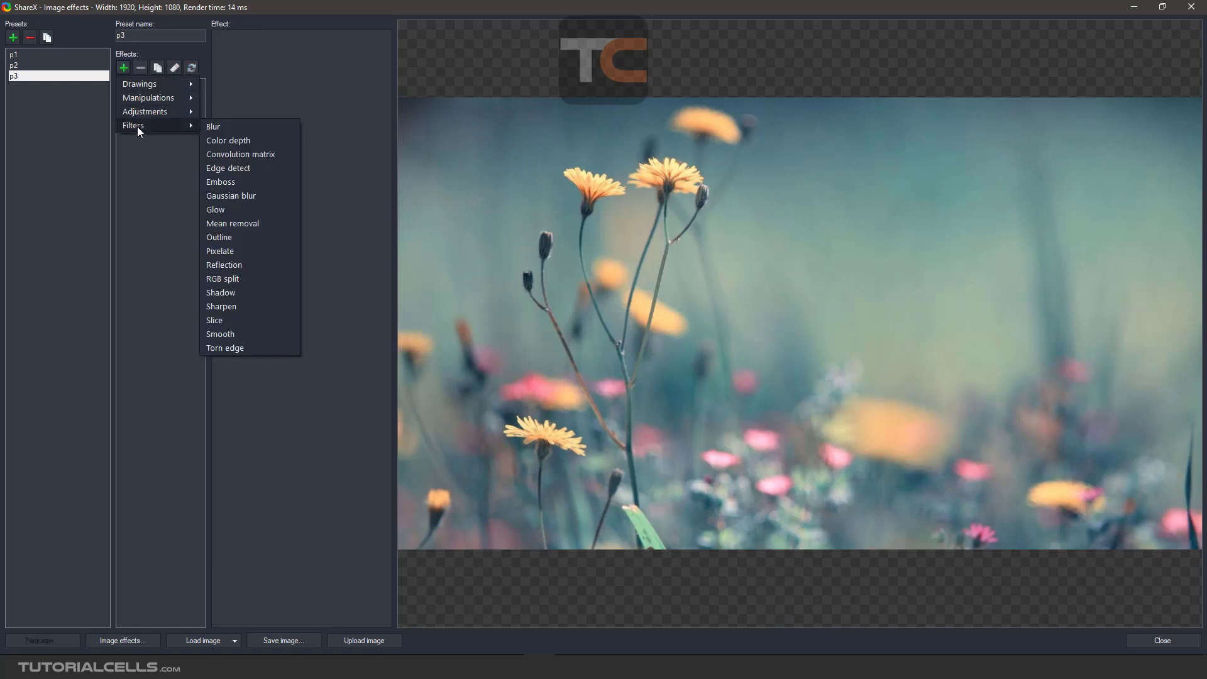
click(244, 170)
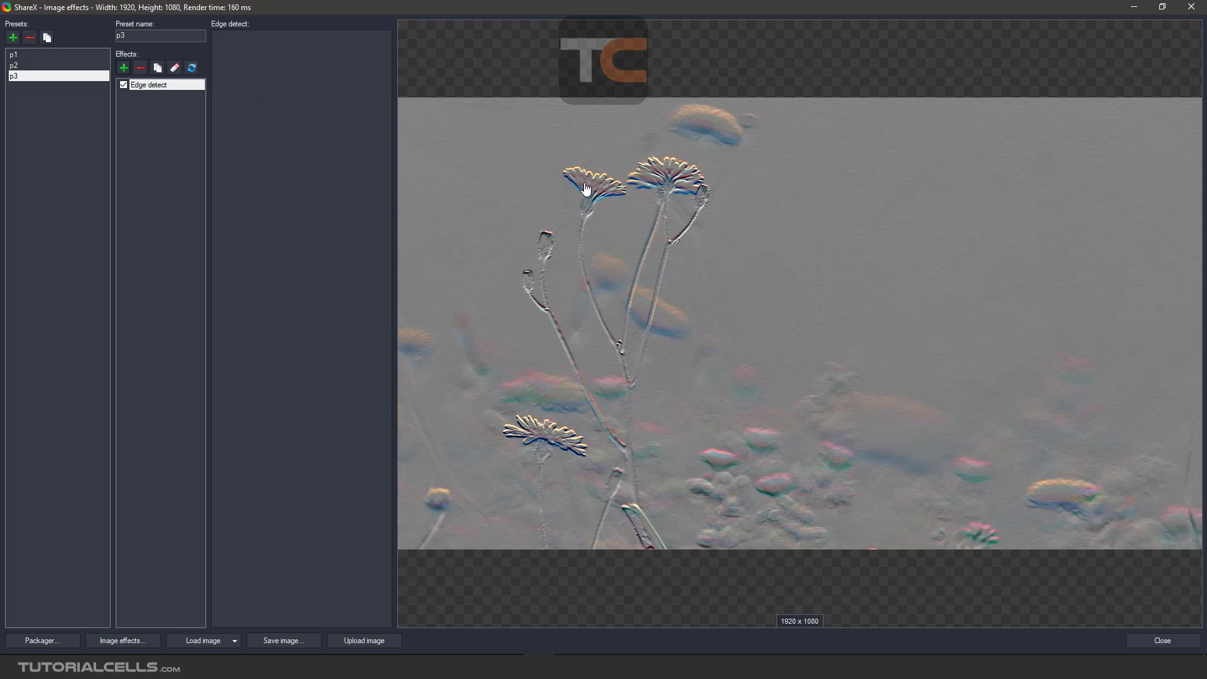
click(141, 68)
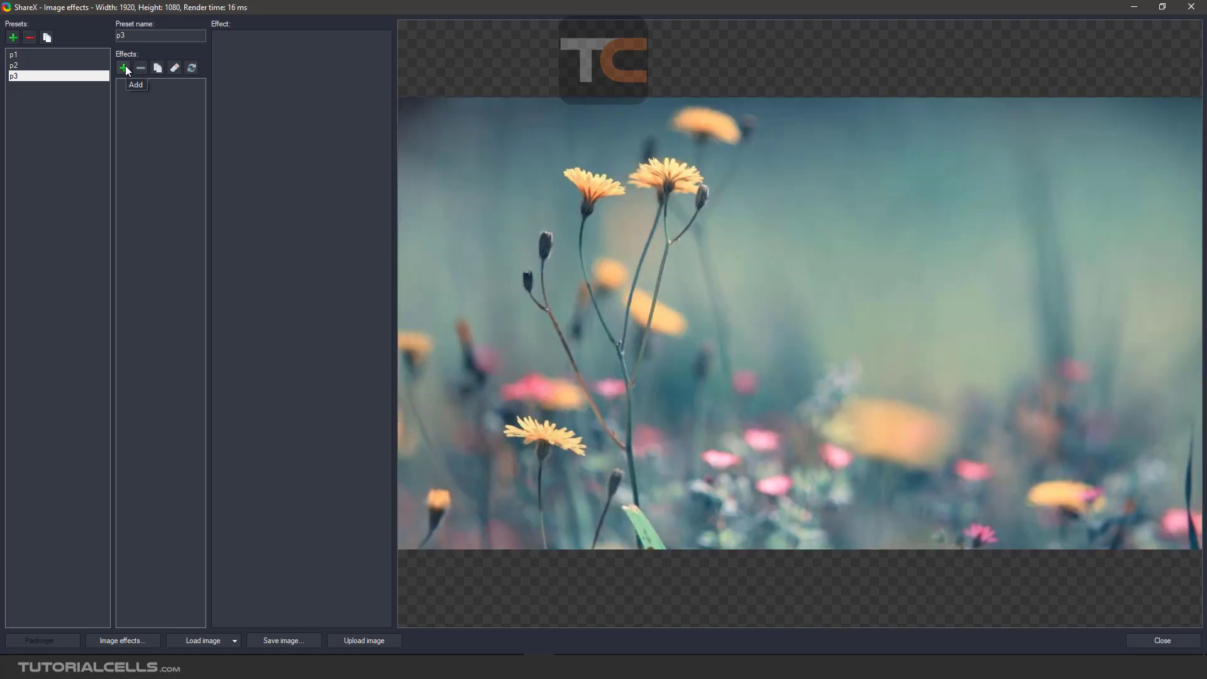
- Try the Emboss filter on the flower image and remove it from the preset
click(123, 68)
mouse_move(143, 126)
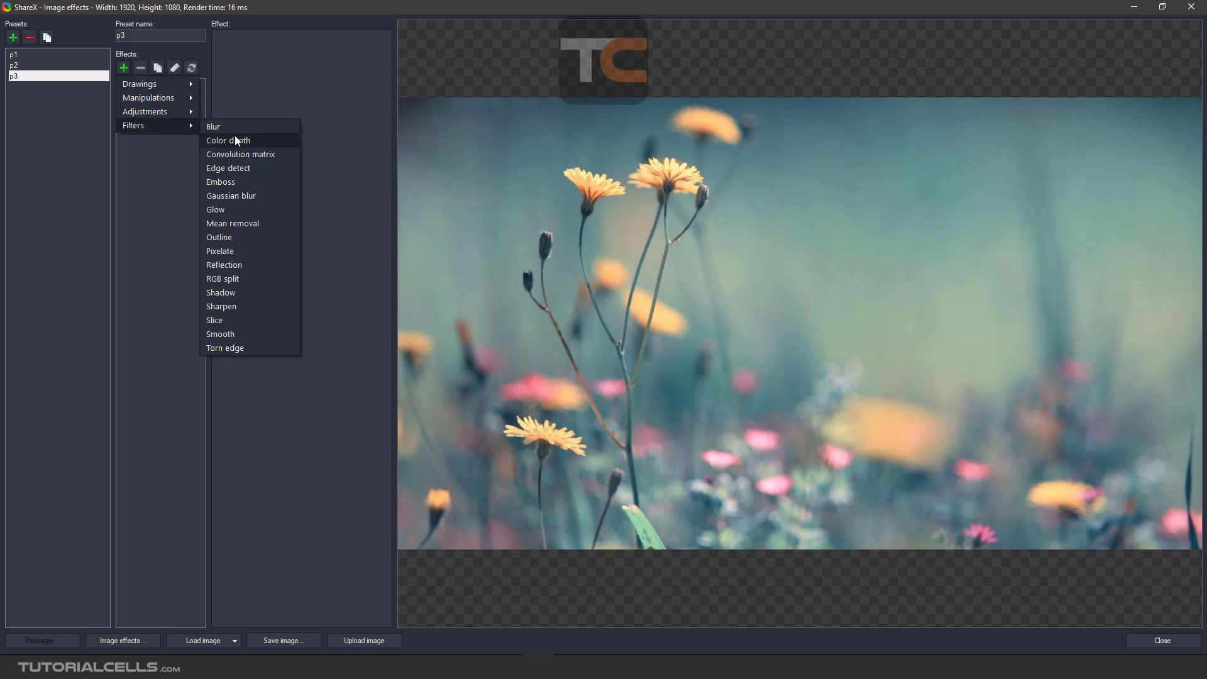
click(248, 181)
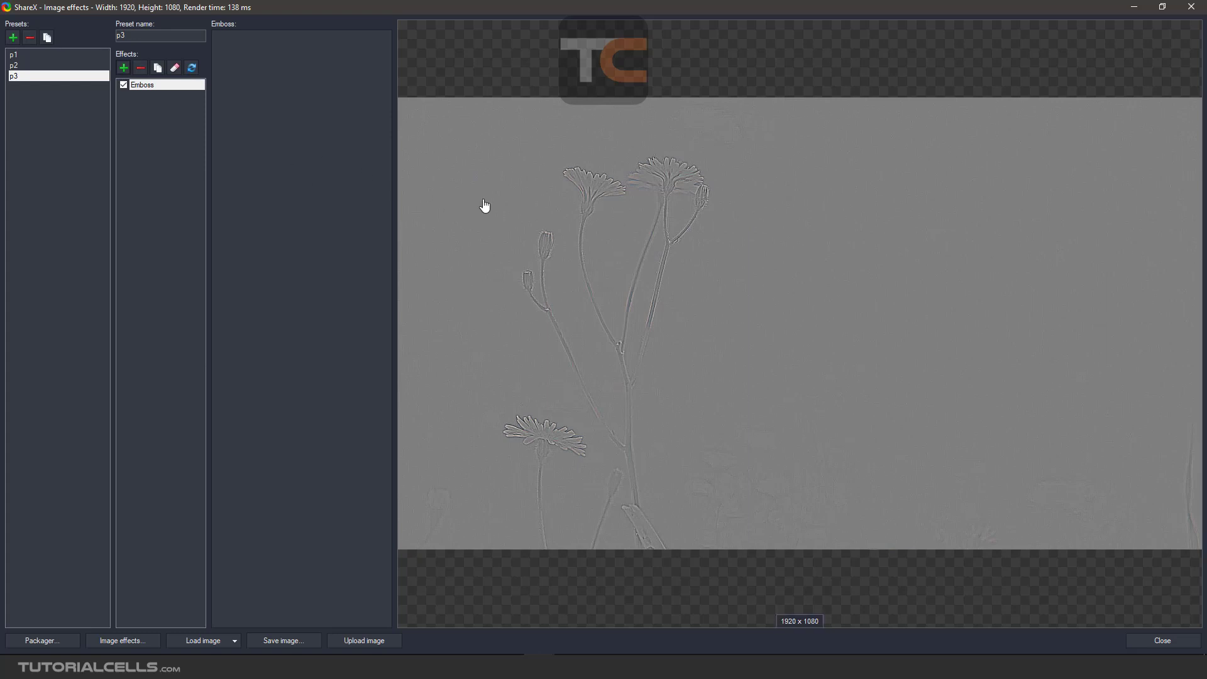
click(141, 69)
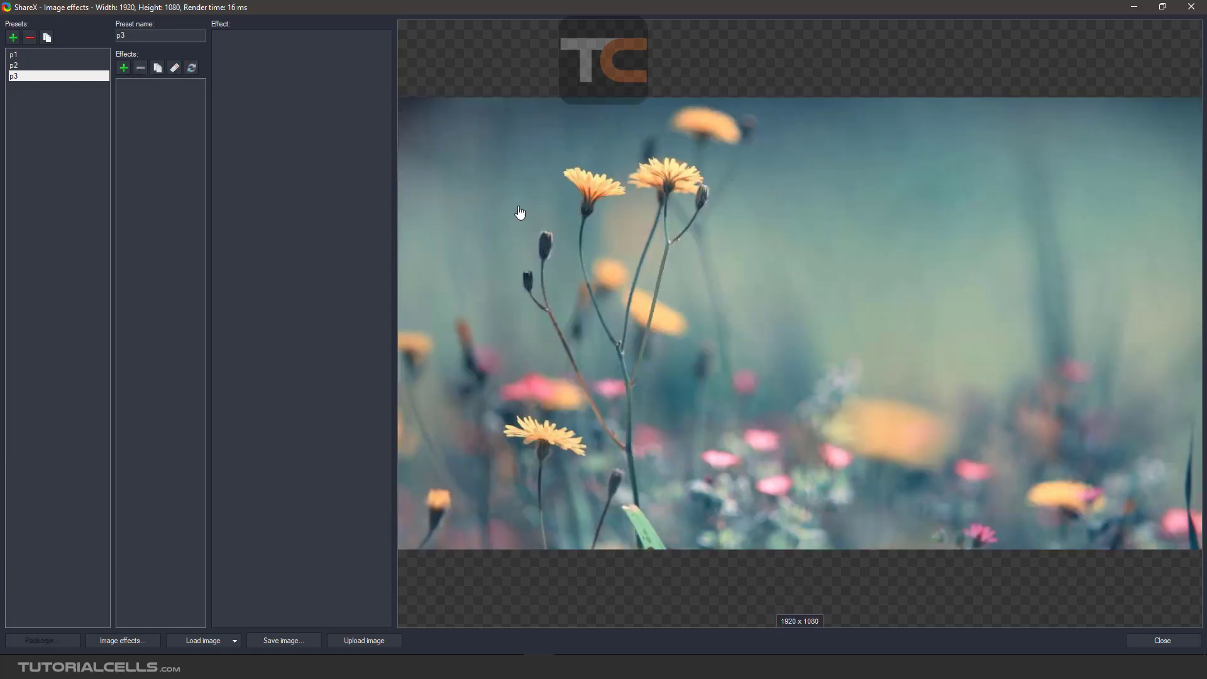
- Add the Glow filter to preset p3
click(123, 69)
mouse_move(145, 124)
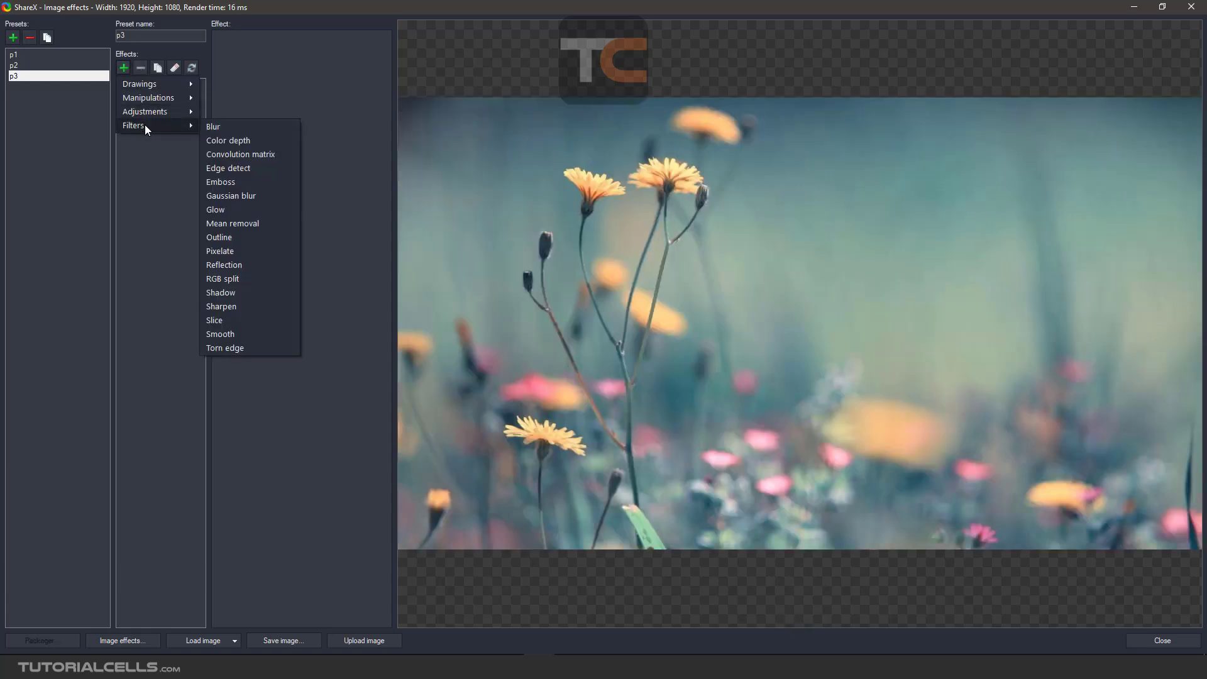
click(258, 208)
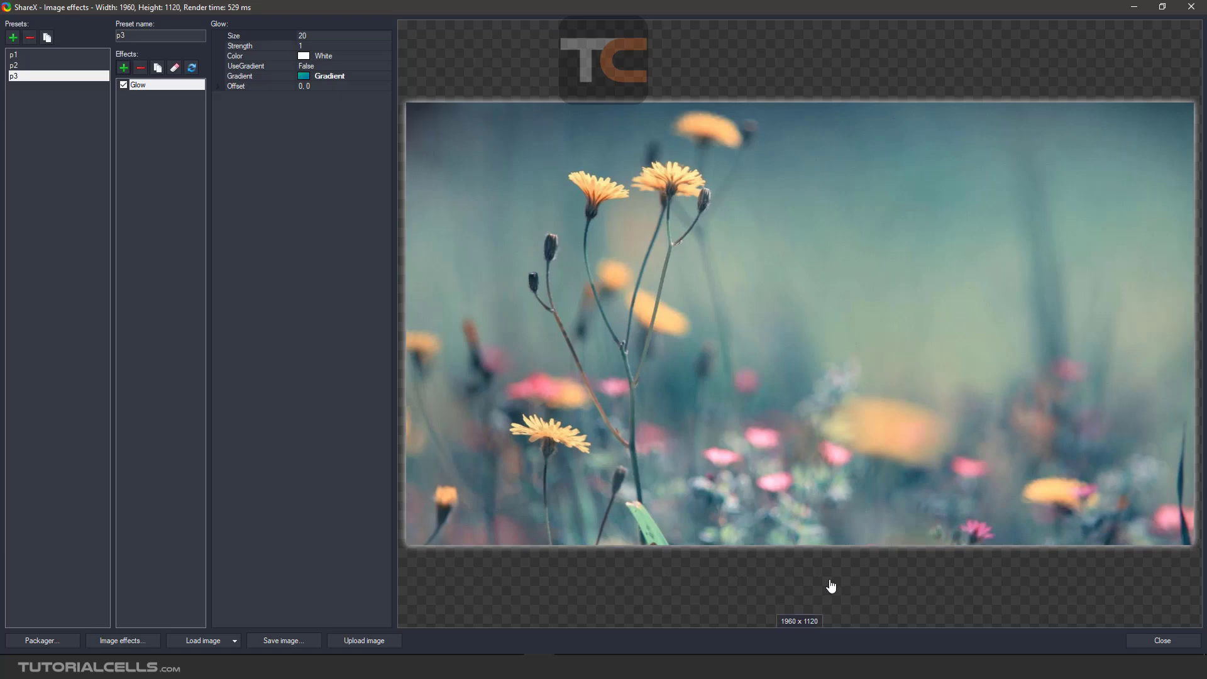
- Examine the Glow effect's strength, color and gradient settings, browse the gradient presets, and close the gradient picker without choosing one
click(256, 47)
click(257, 56)
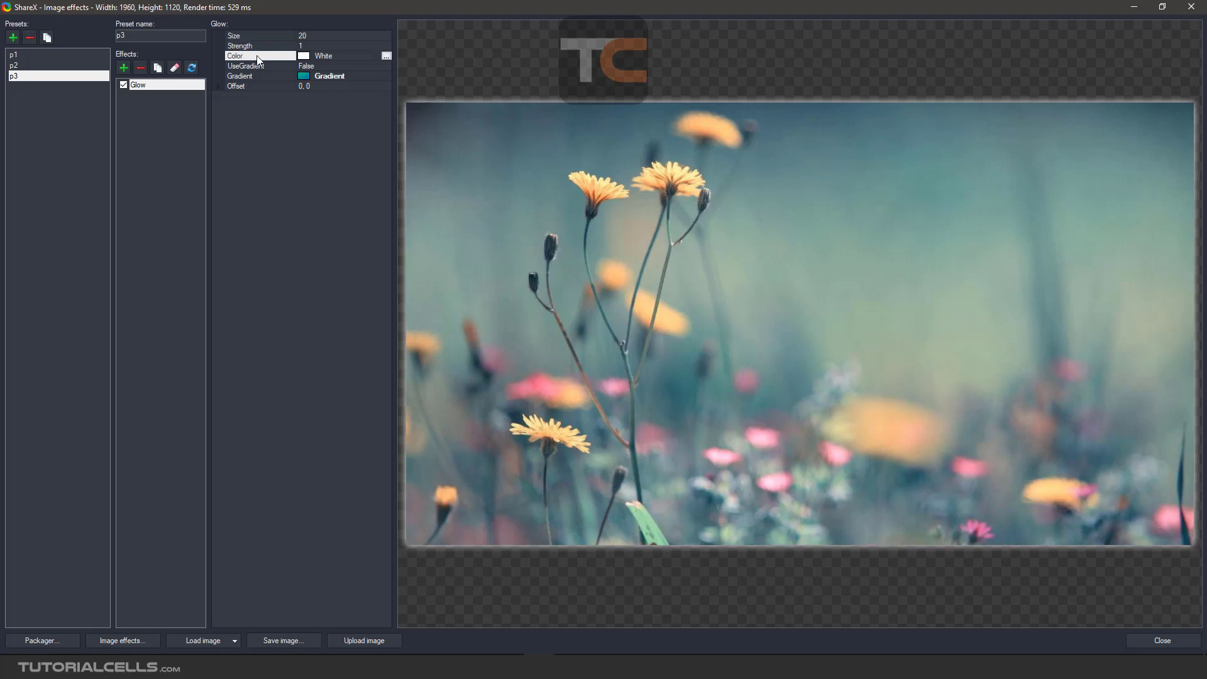
click(265, 66)
click(266, 78)
click(386, 76)
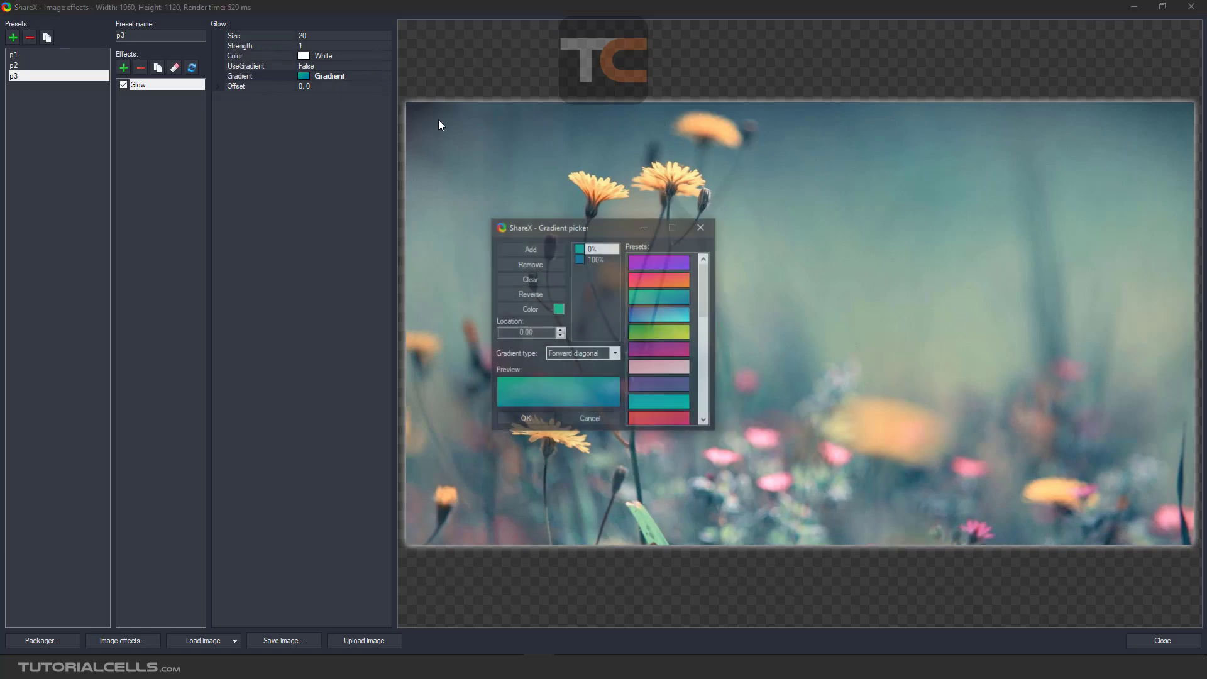
drag(705, 285, 705, 401)
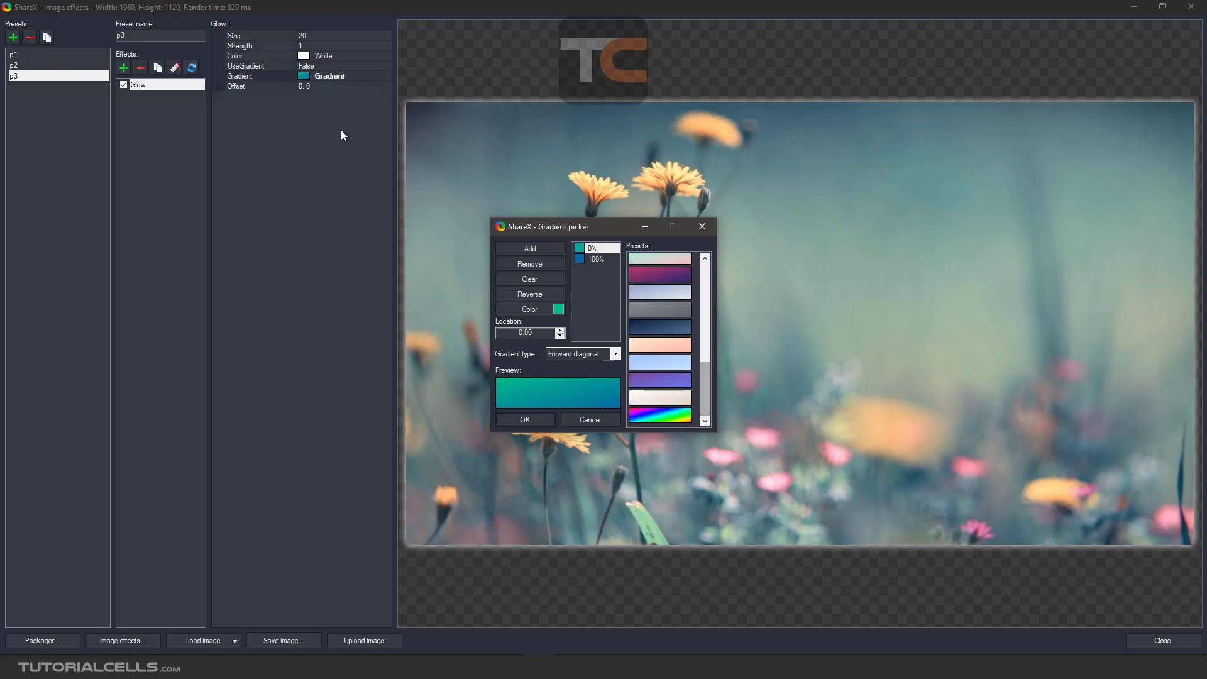
click(282, 108)
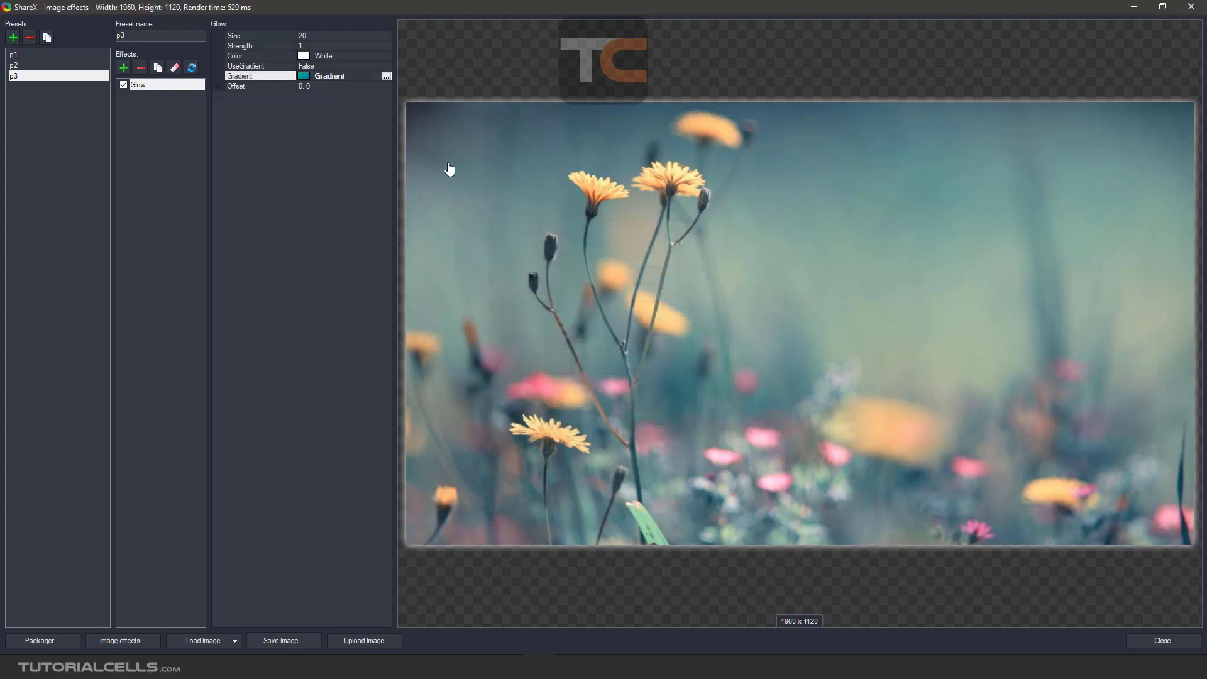
click(702, 226)
- Expand the Glow effect's Offset to inspect its X and Y settings, and remove the effect
click(218, 86)
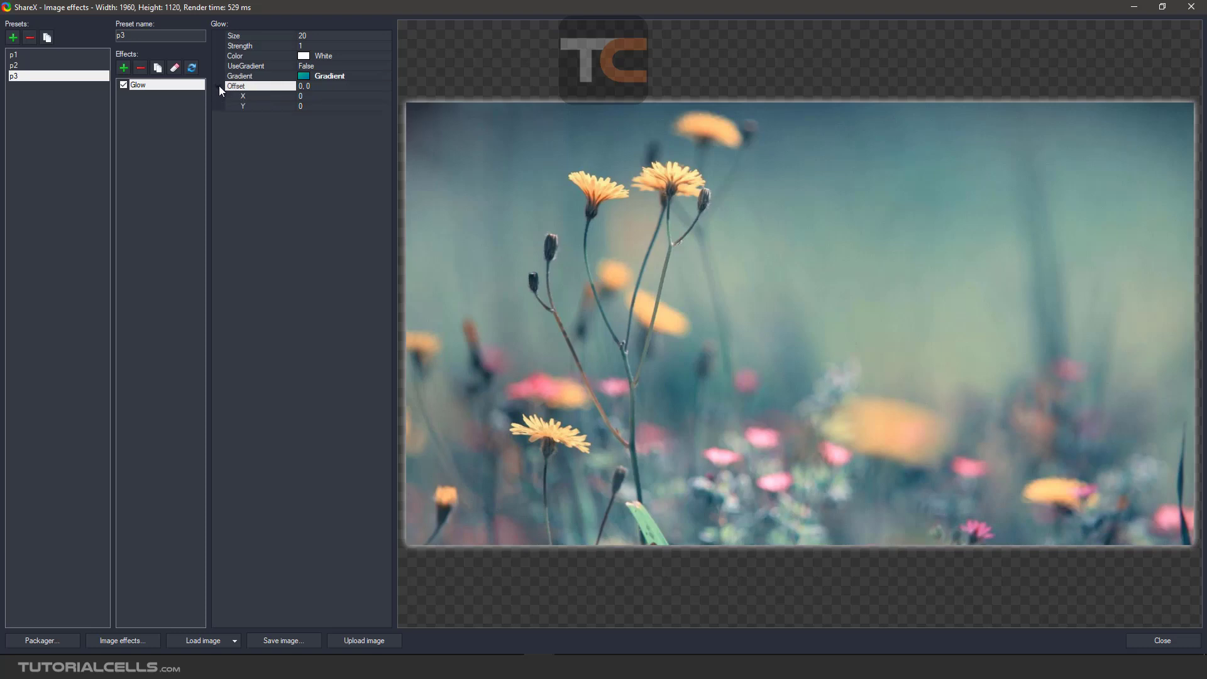
click(253, 97)
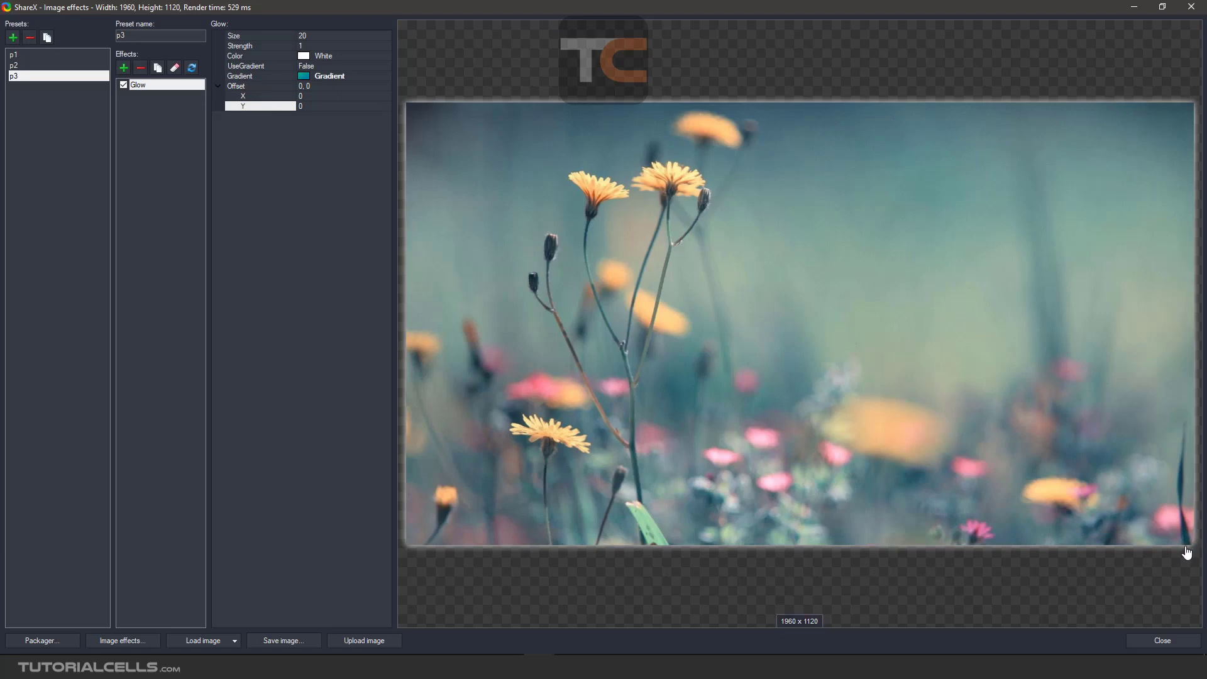
click(139, 84)
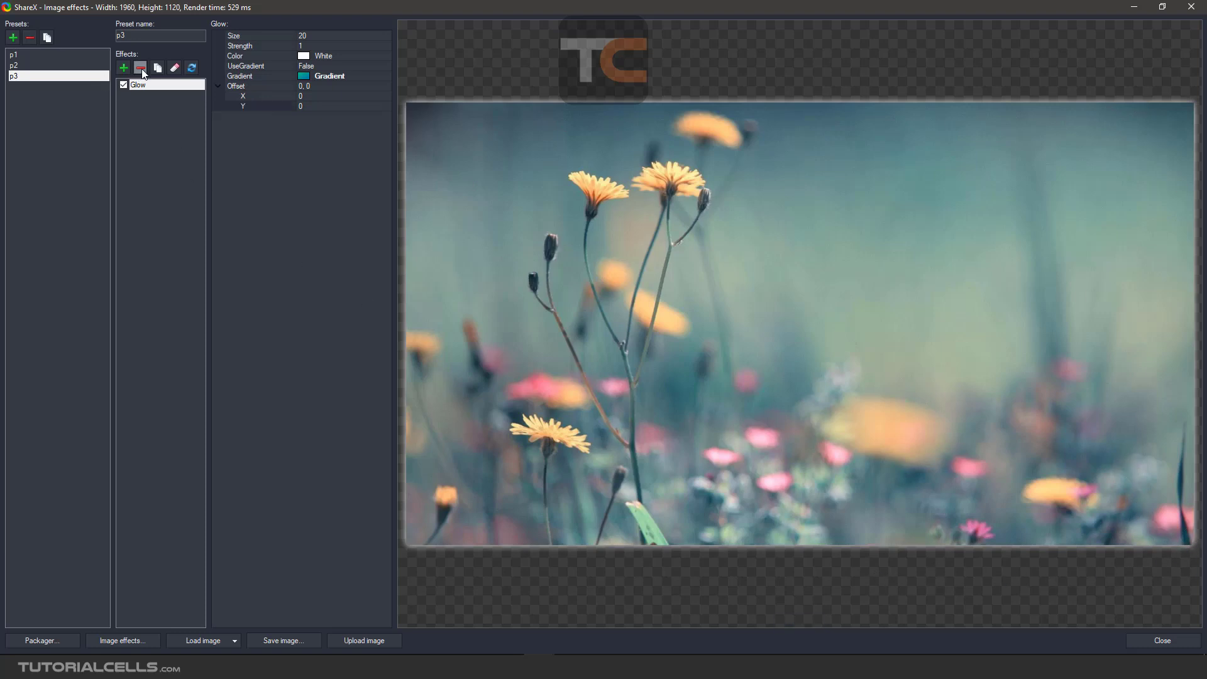
click(141, 67)
- Try the Mean removal filter on the flower image and remove it from the preset
click(125, 68)
mouse_move(134, 123)
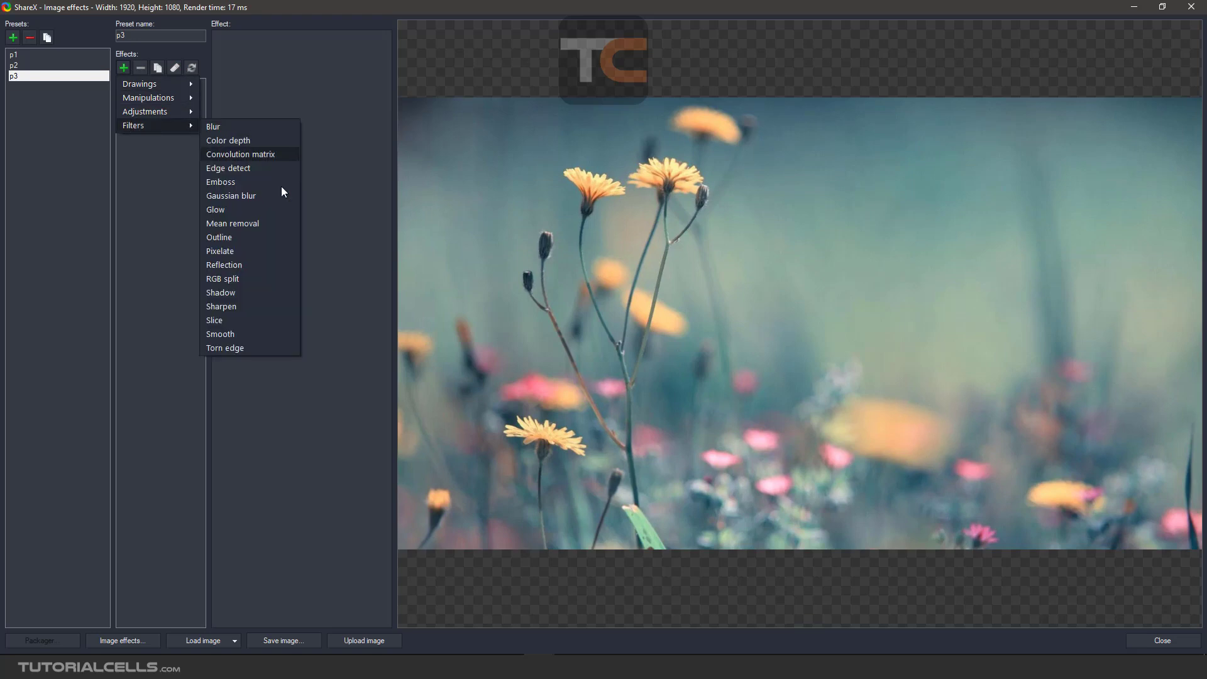
click(267, 223)
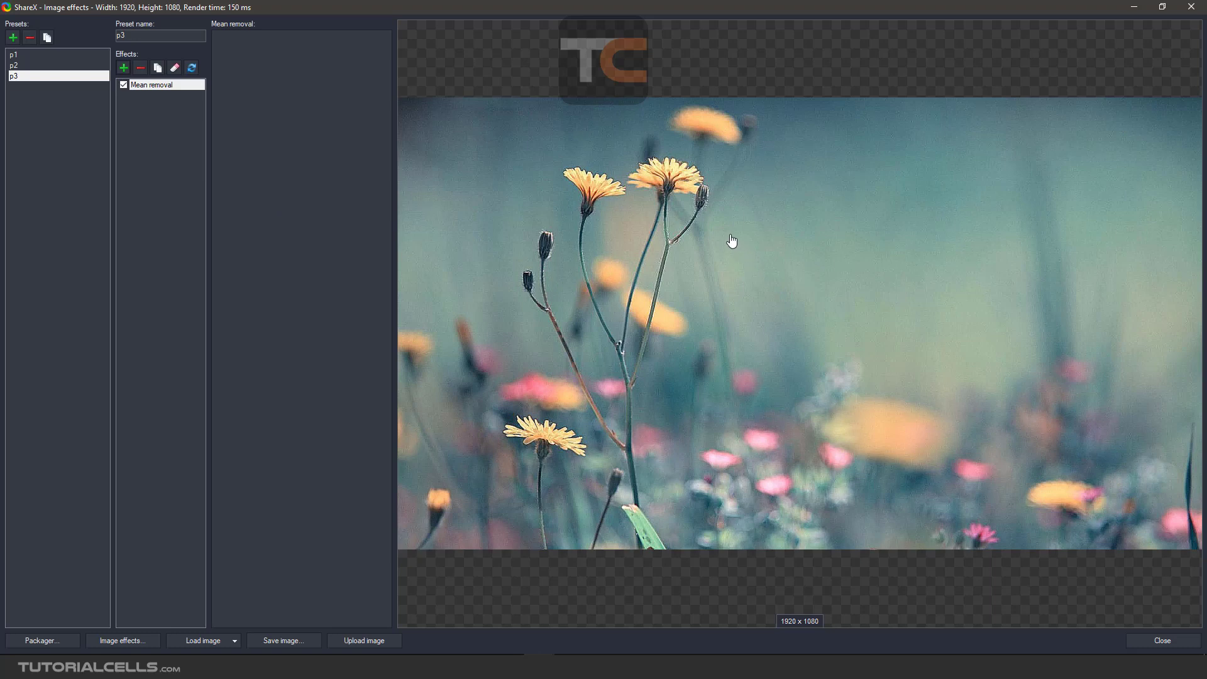
click(139, 66)
- Try the Pixelate filter on the flower image, select its Size setting, and remove the effect
click(124, 68)
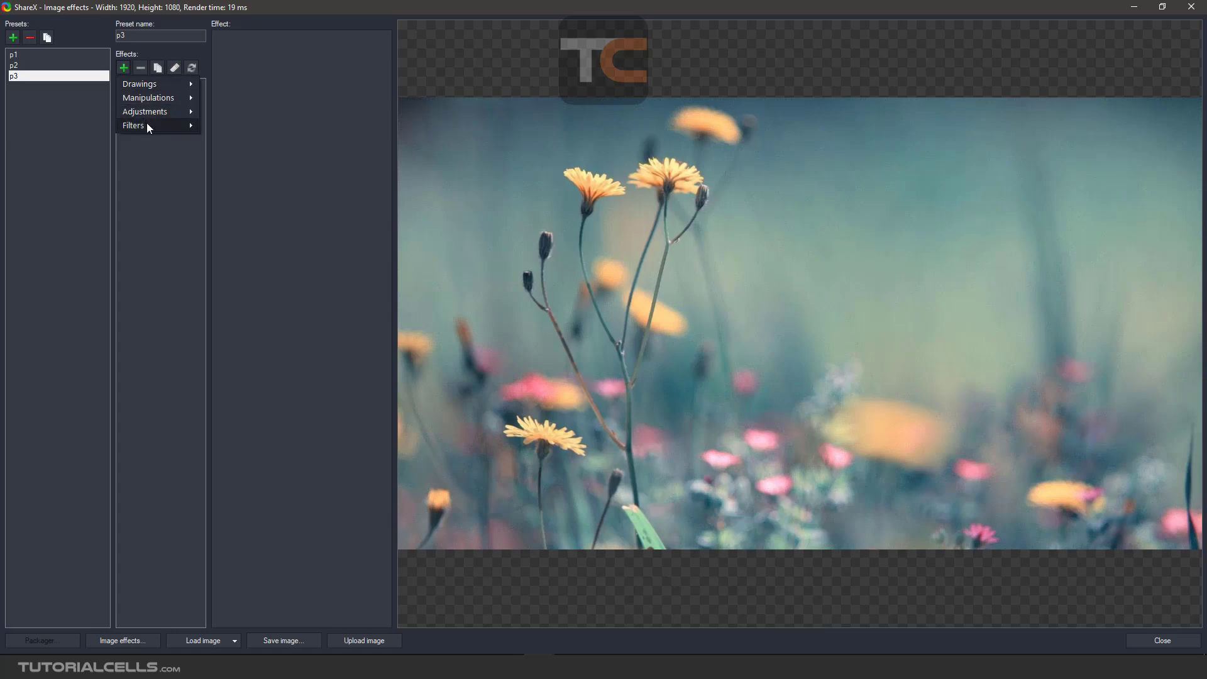
mouse_move(149, 122)
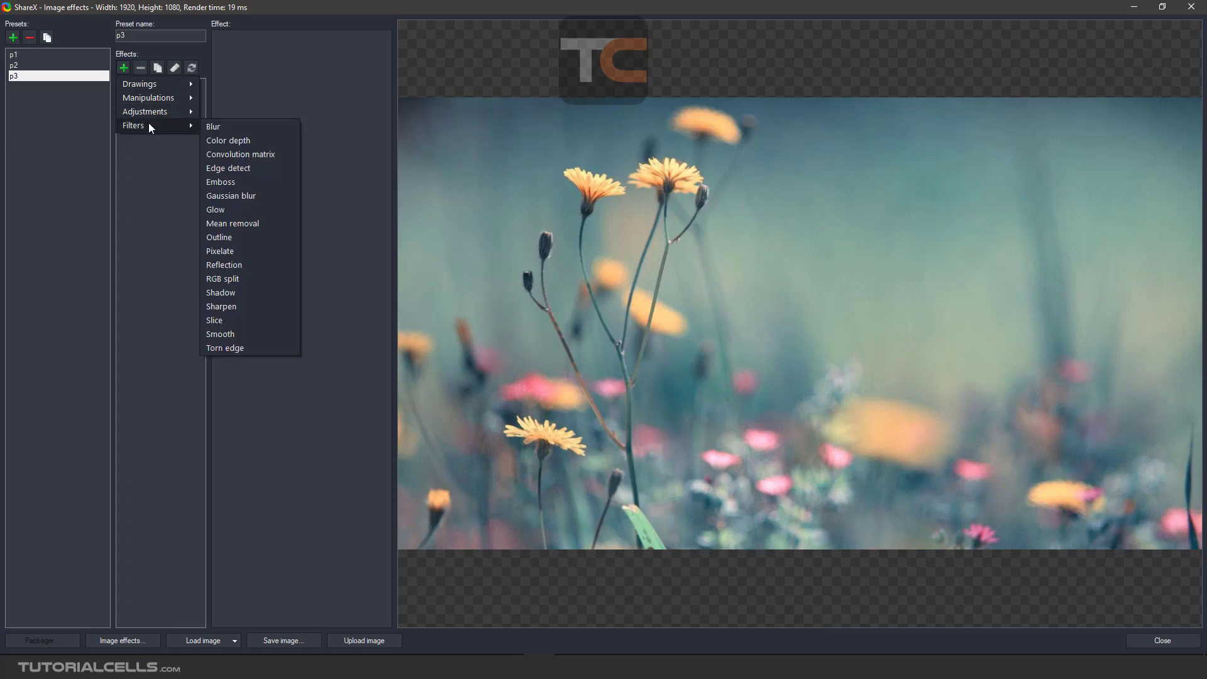
click(250, 248)
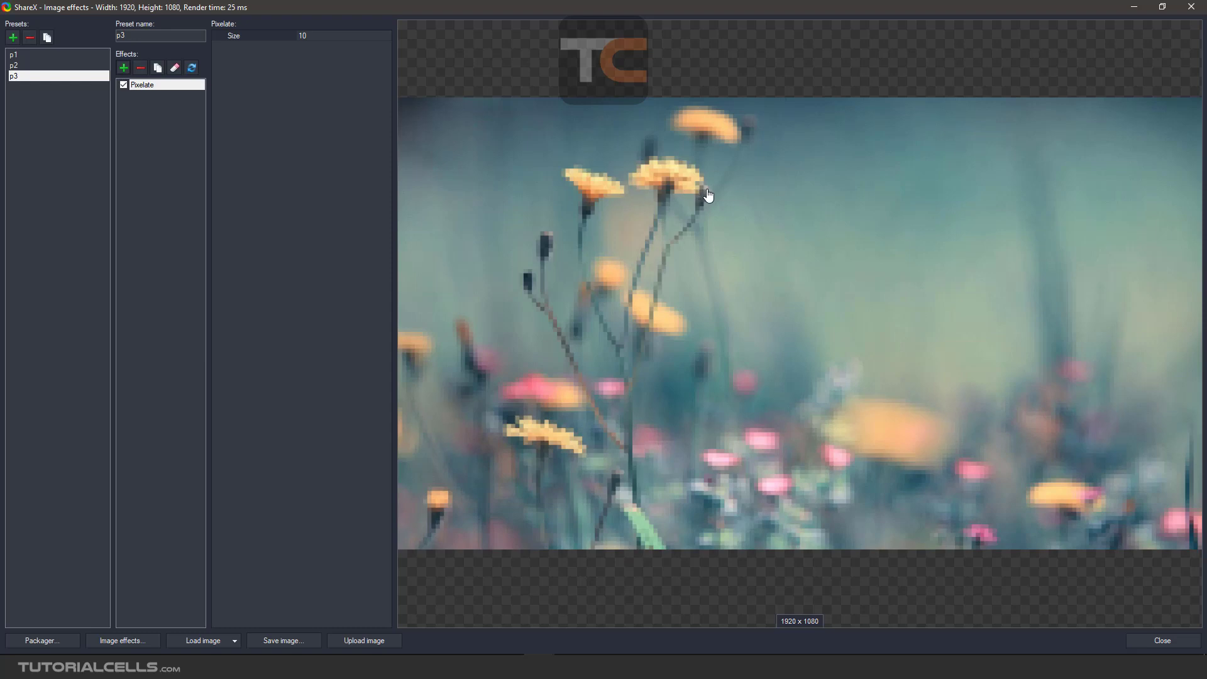
click(266, 39)
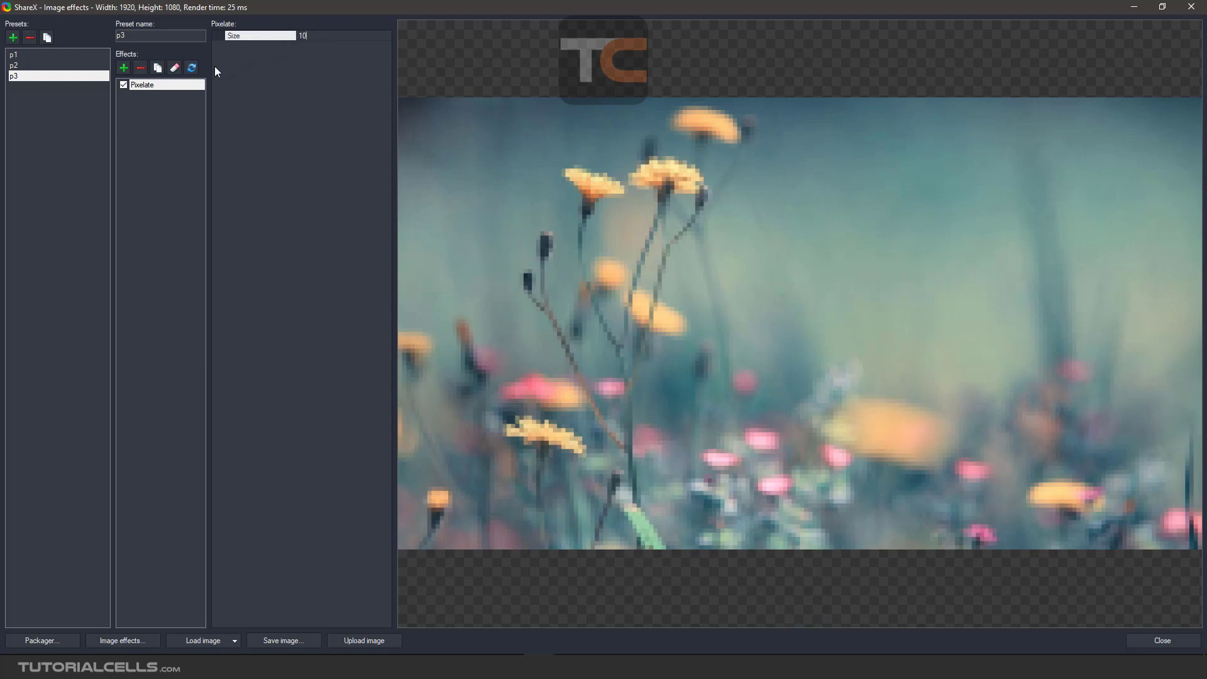
click(140, 67)
- Try the Reflection filter on the flower image and remove it from the preset
click(124, 68)
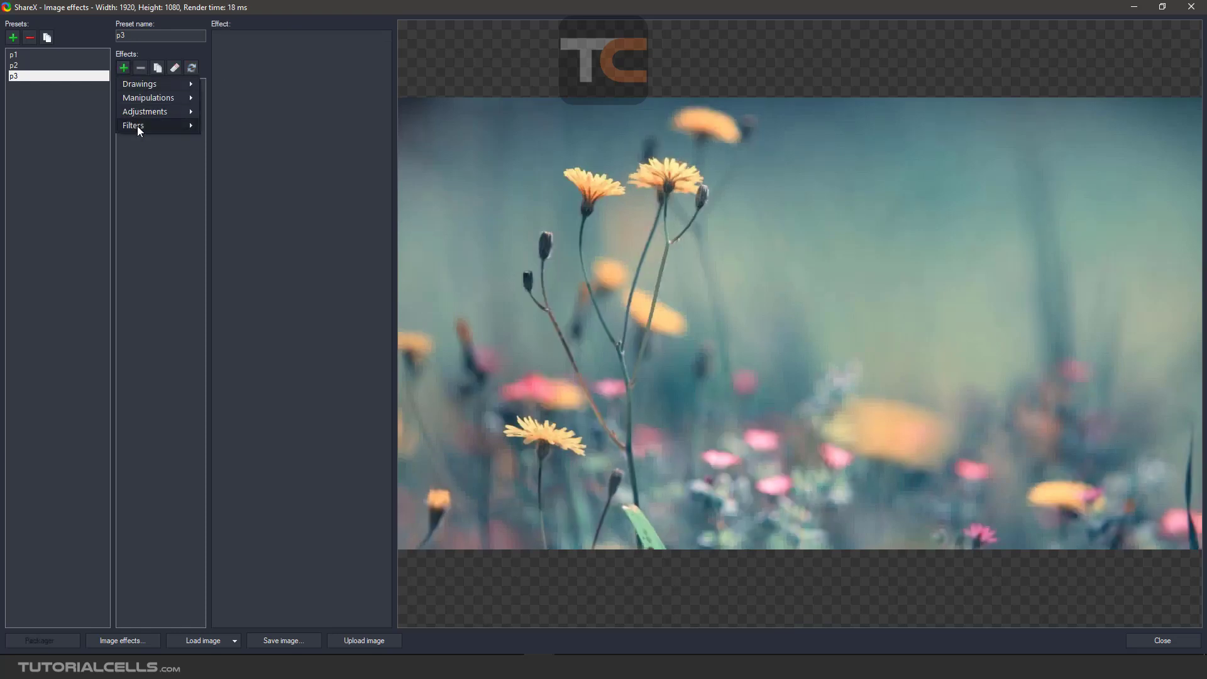
mouse_move(140, 127)
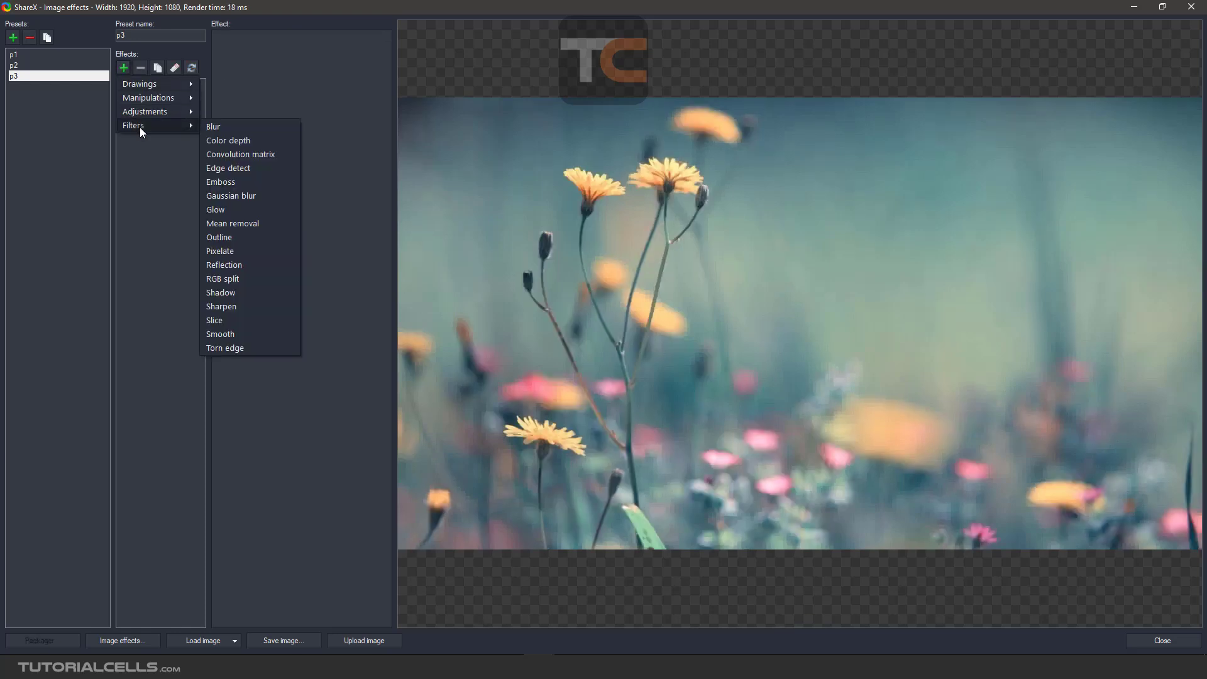
click(274, 266)
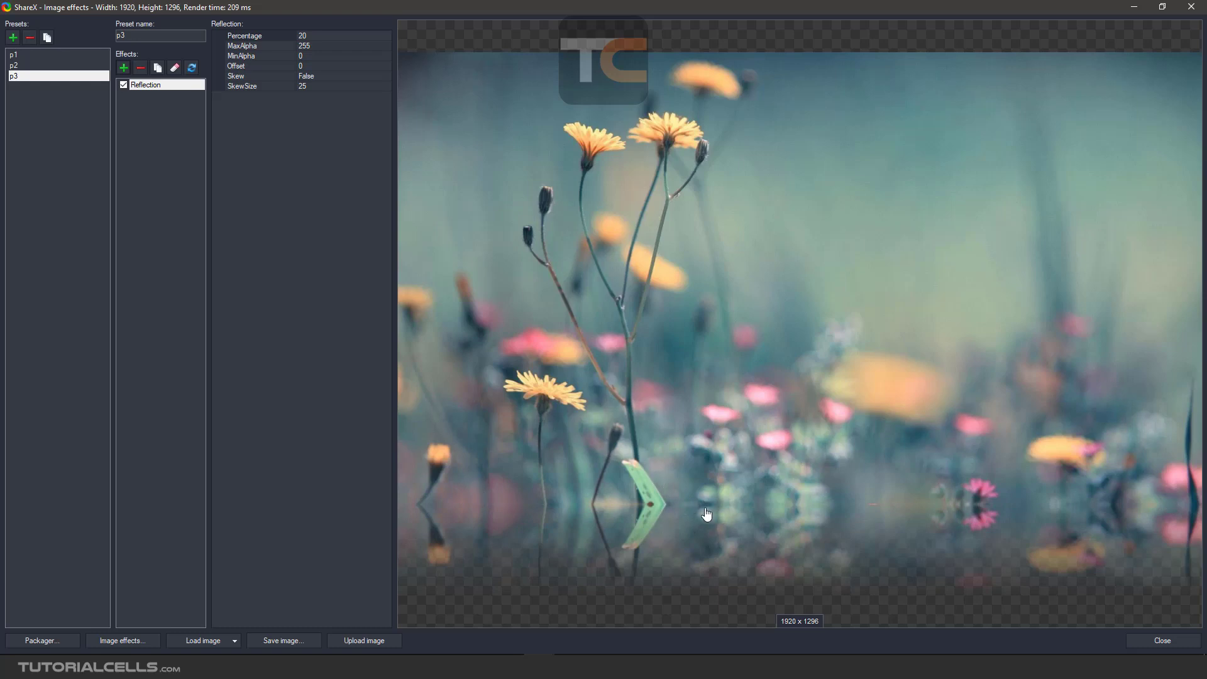
click(141, 67)
- Add the RGB split filter to preset p3
click(124, 68)
mouse_move(175, 129)
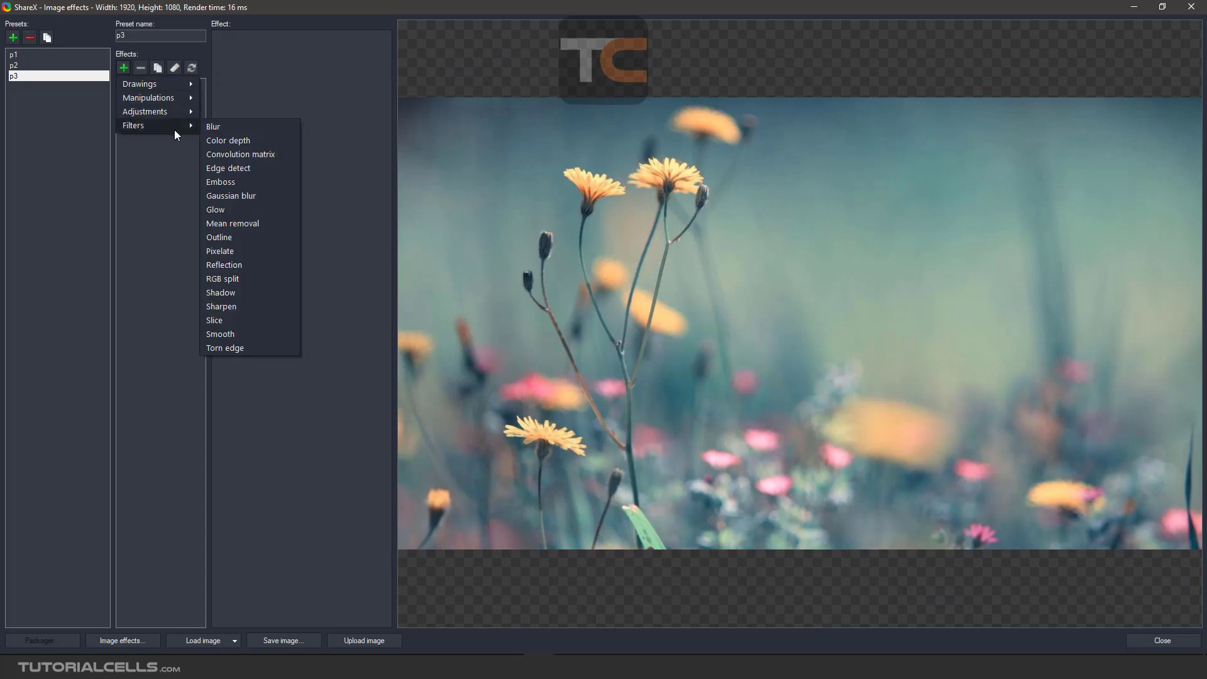
click(254, 279)
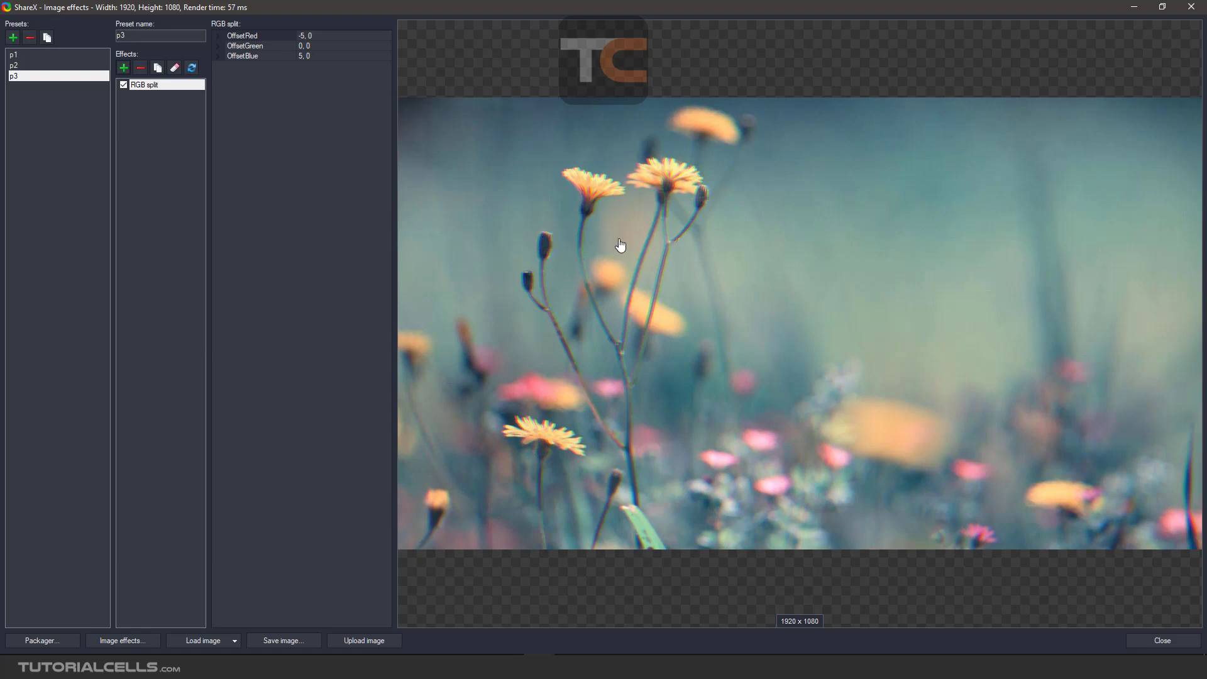
- Go through the RGB split filter's red, green and blue offset settings, and remove the effect from preset p3
click(251, 39)
click(250, 47)
click(247, 39)
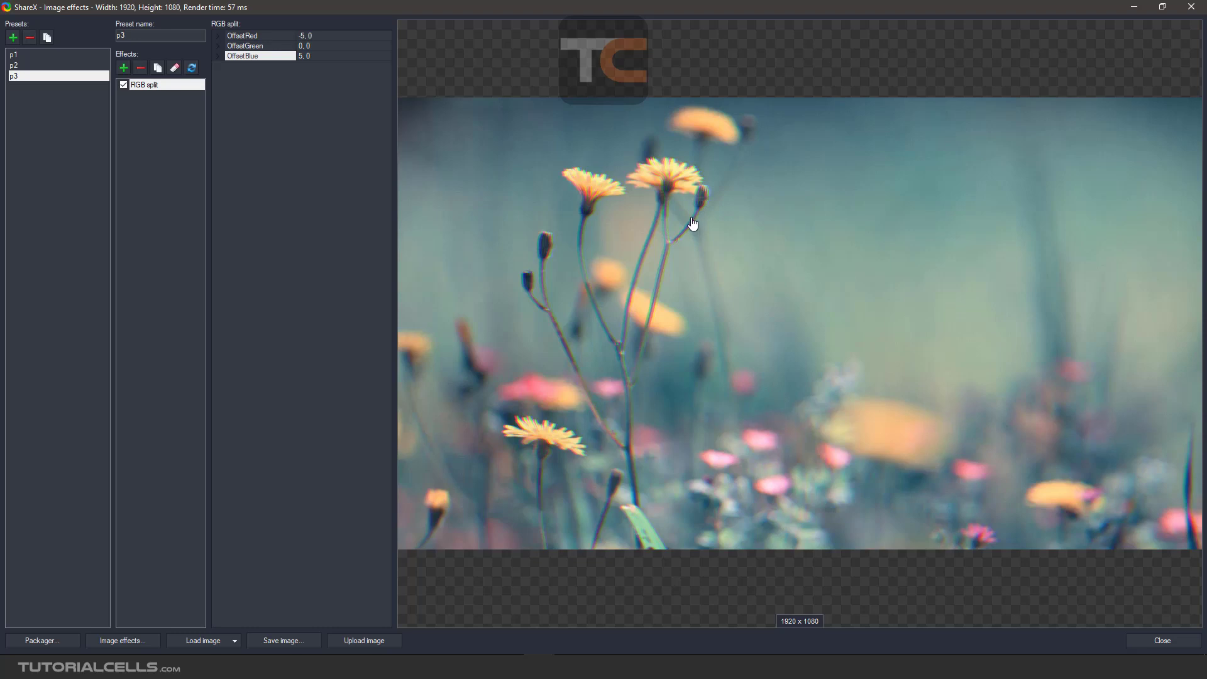
click(140, 68)
- Add the Shadow filter to preset p3 and set its Size to 40
click(123, 69)
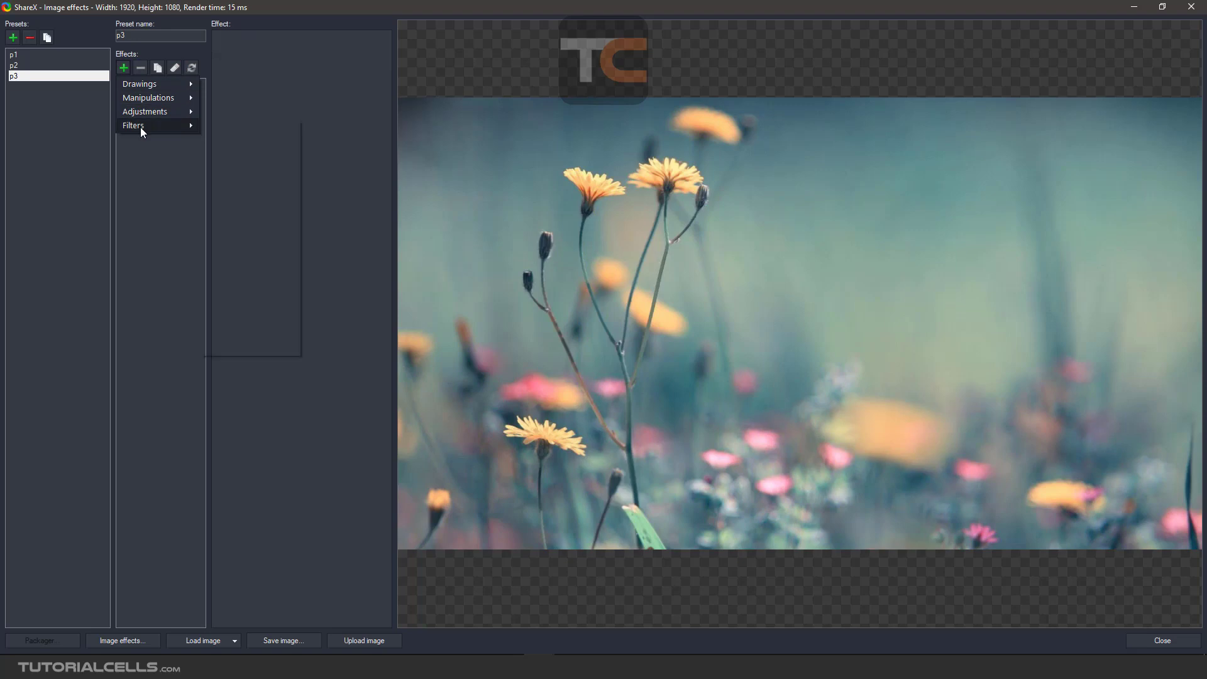
mouse_move(141, 127)
click(252, 294)
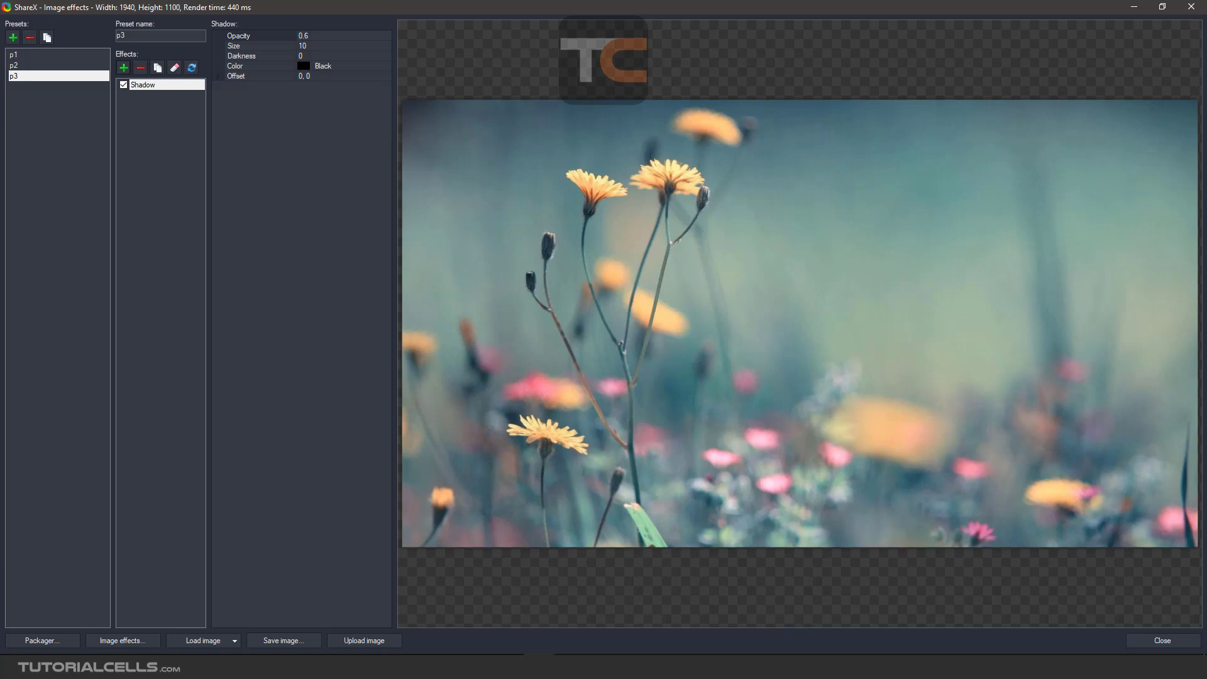
click(250, 36)
click(313, 47)
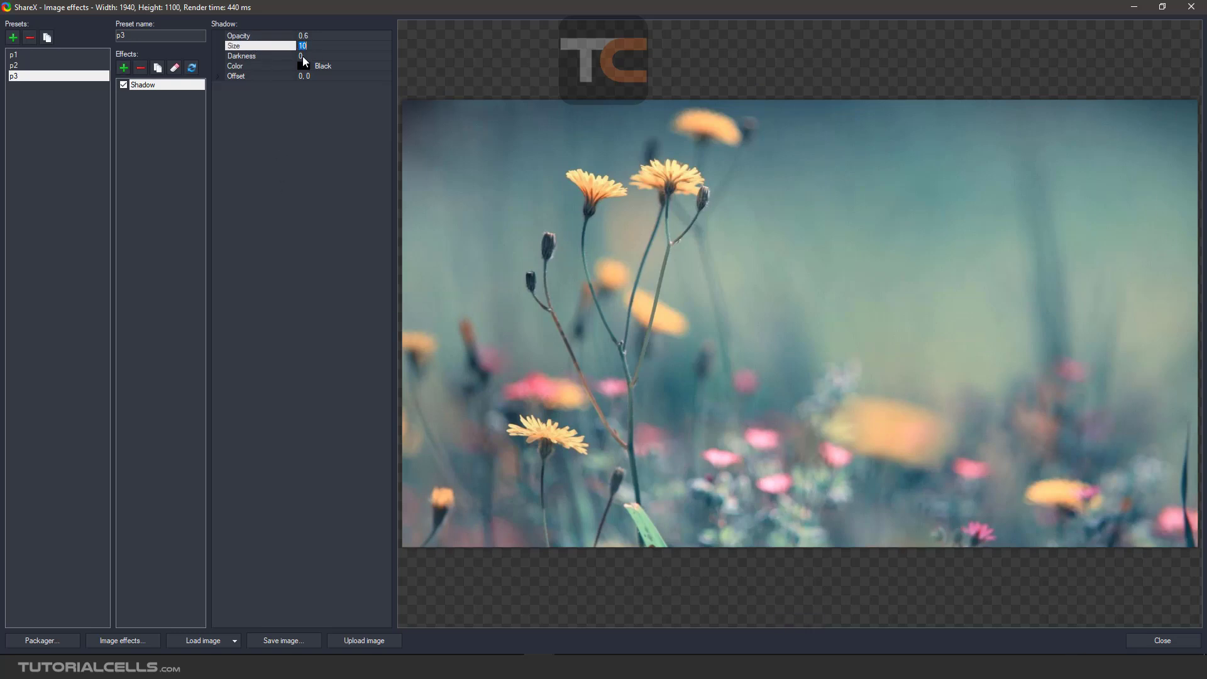
text(40)
key(Return)
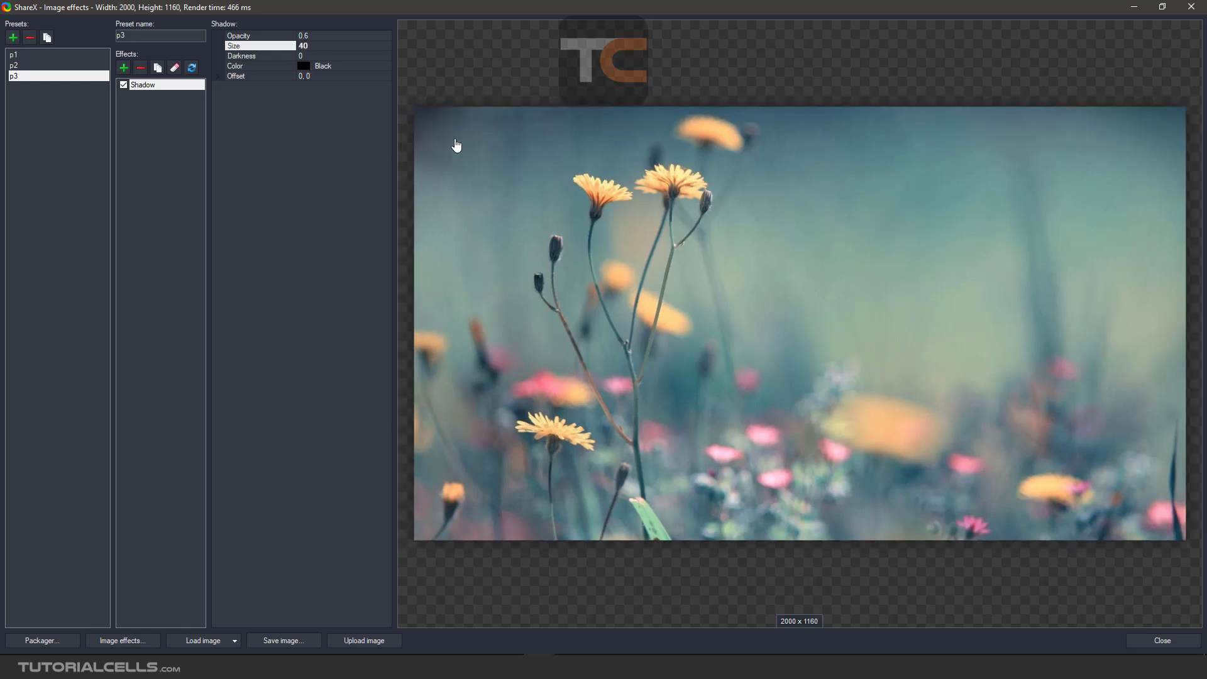
- Go through the Shadow filter's Opacity, Color and Offset settings, and remove the effect from the preset
click(330, 36)
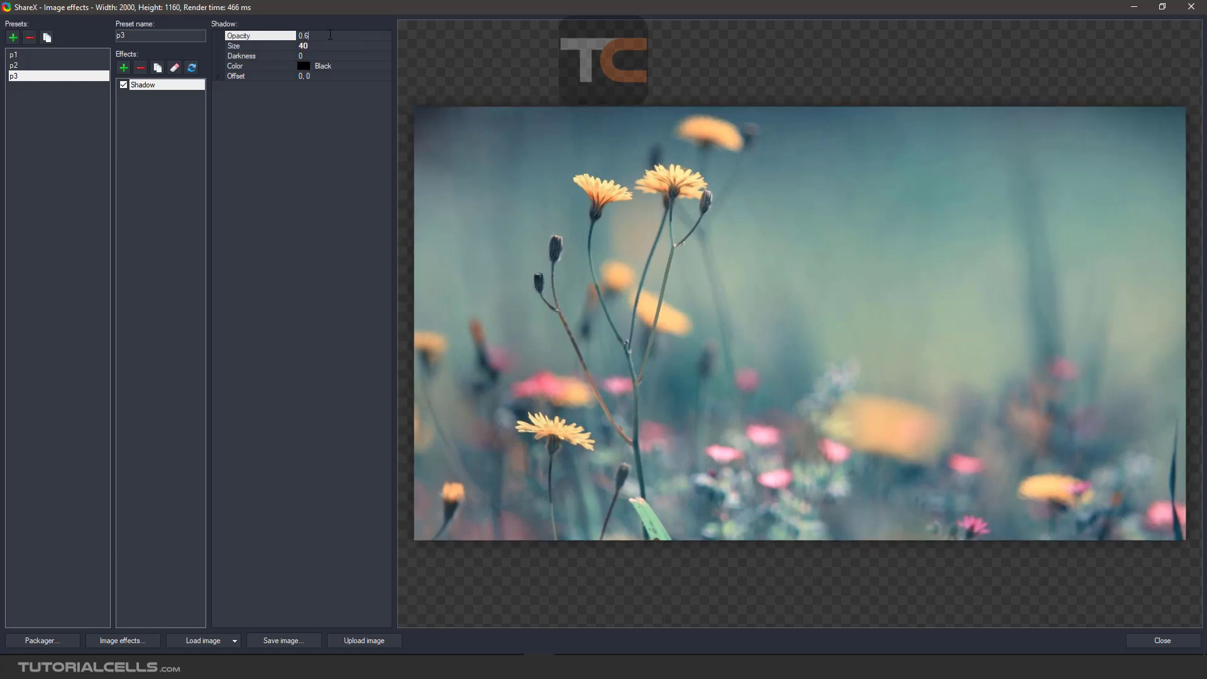
click(262, 68)
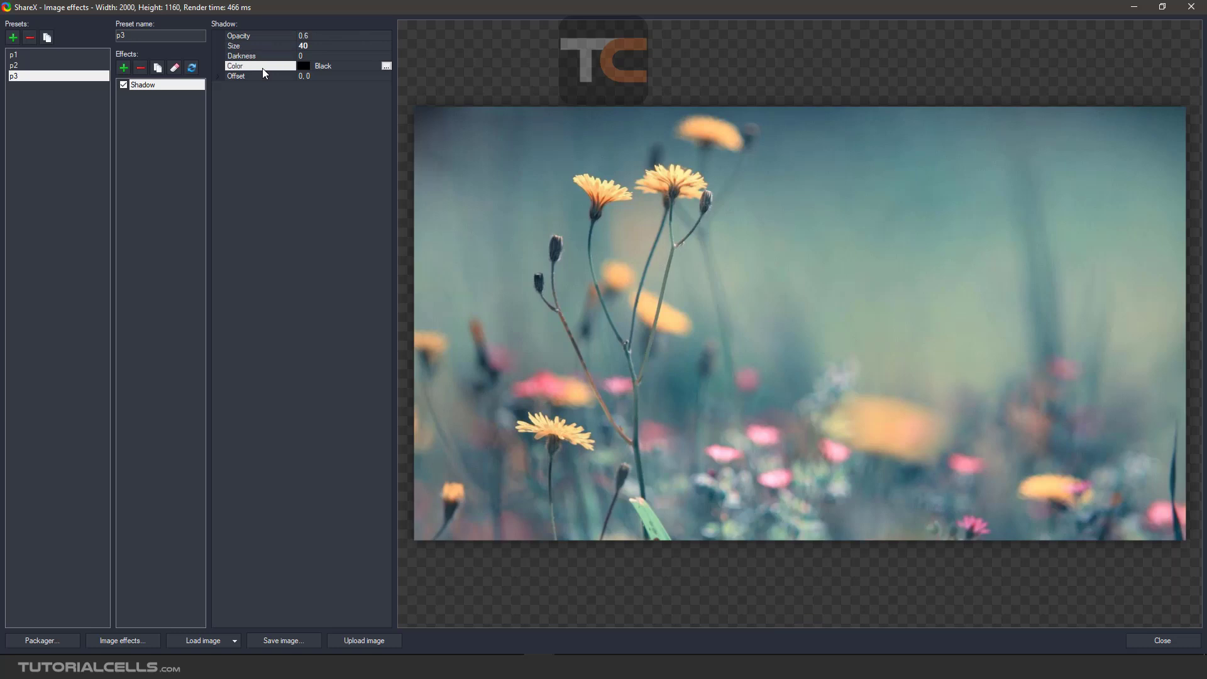
click(262, 78)
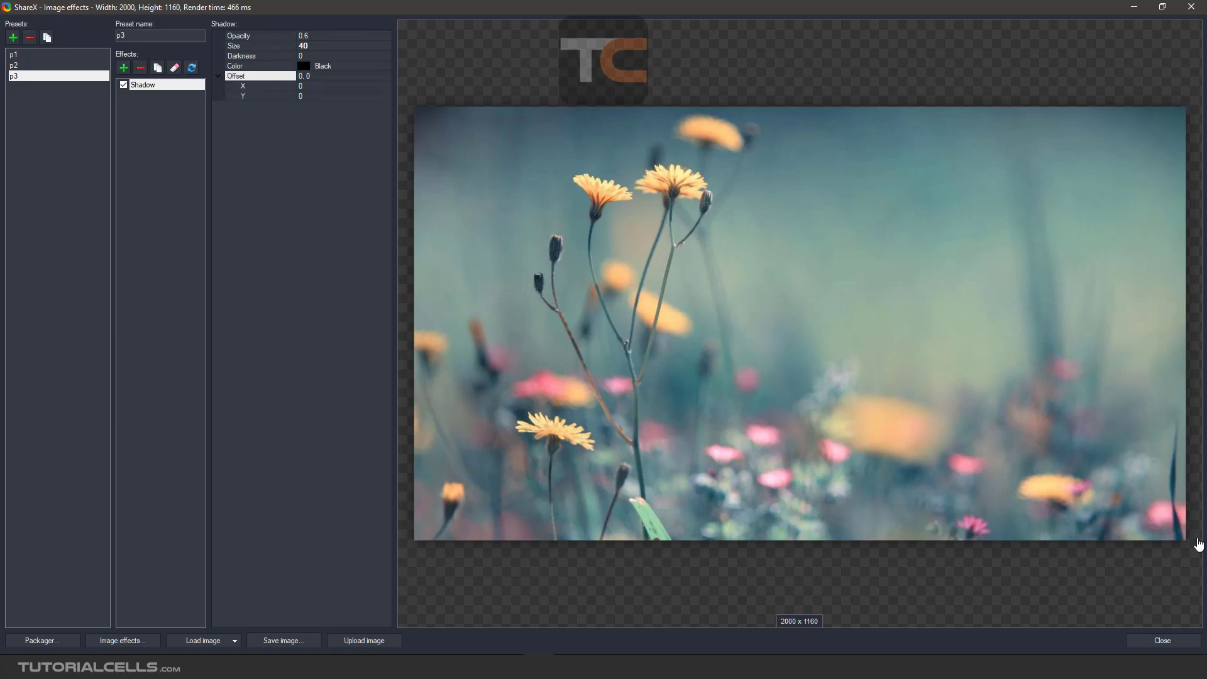
click(141, 68)
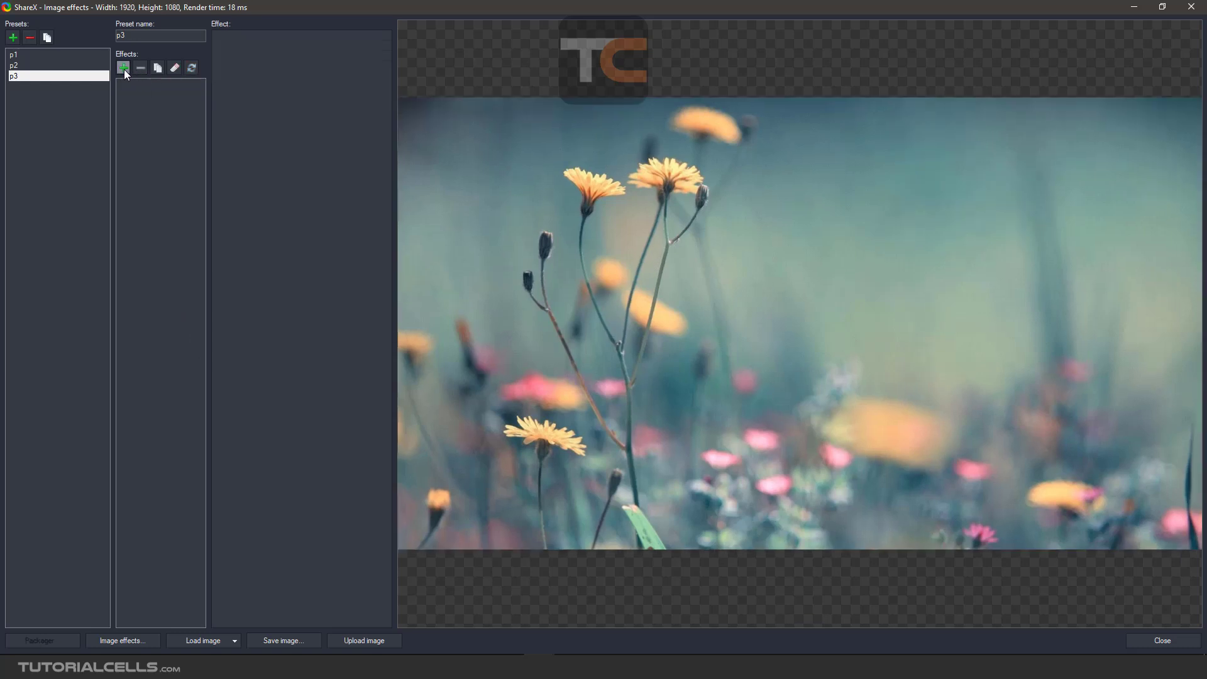
- Try the Sharpen filter on the flower image and remove it from the preset
click(124, 67)
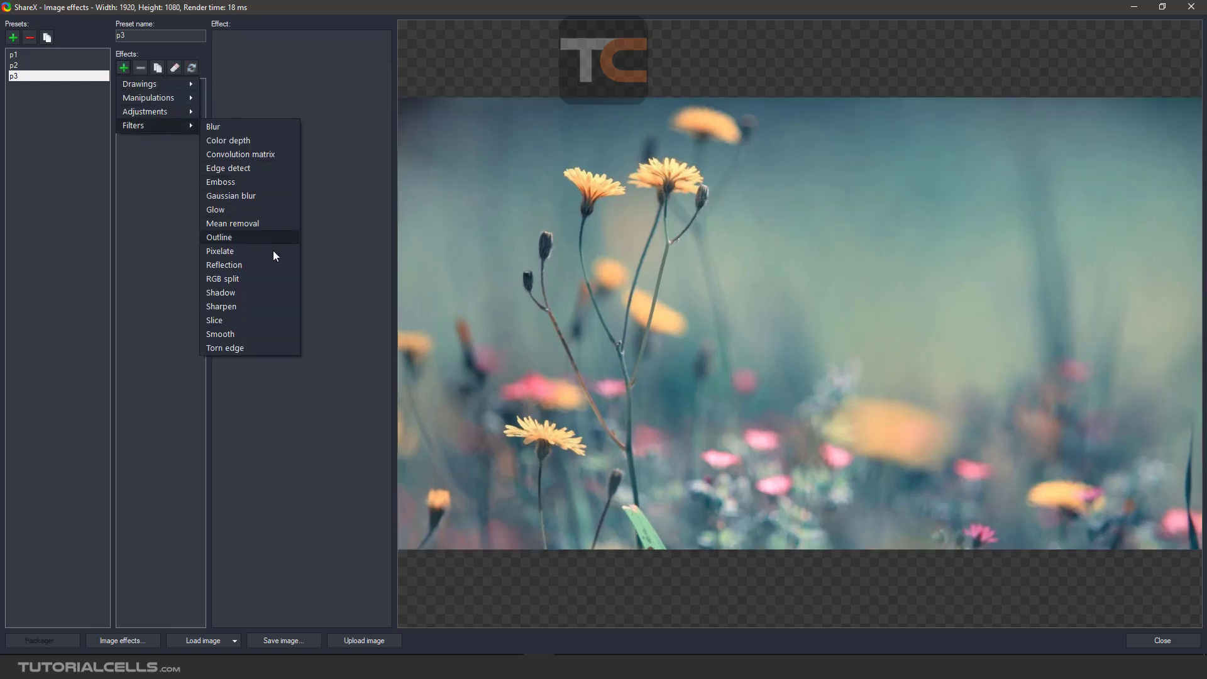
click(273, 306)
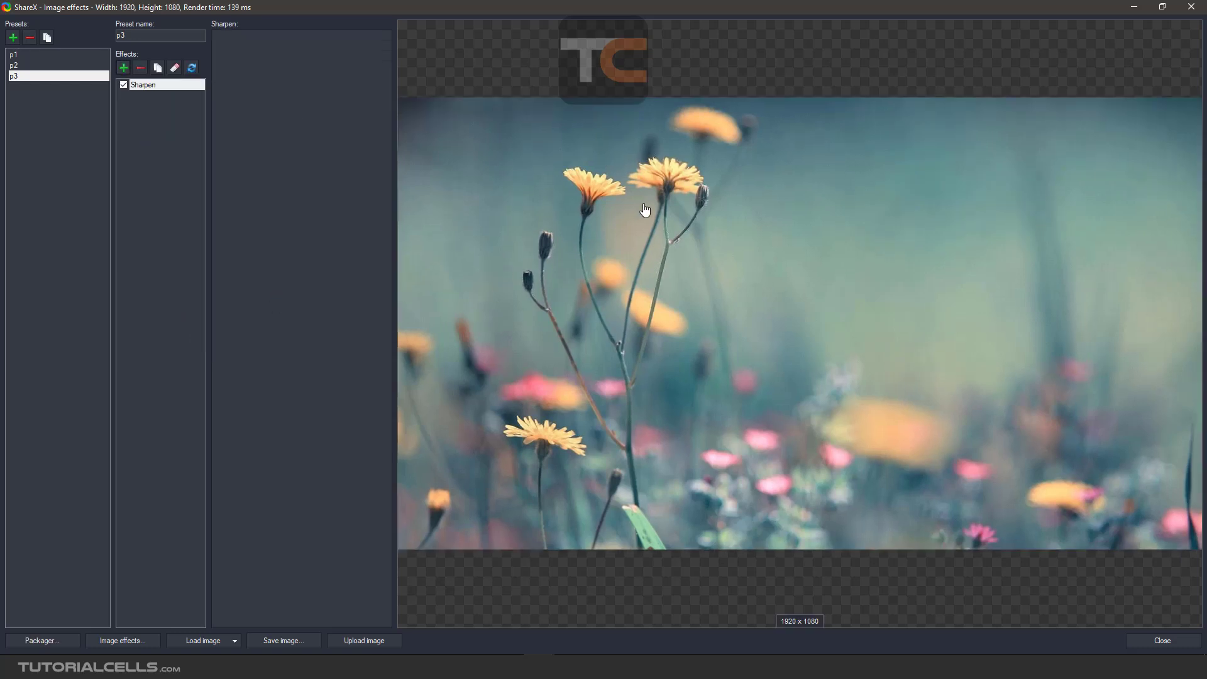
click(140, 67)
- Add the Slice filter to preset p3 and go through its slice height and minimum shift settings
click(123, 67)
mouse_move(148, 125)
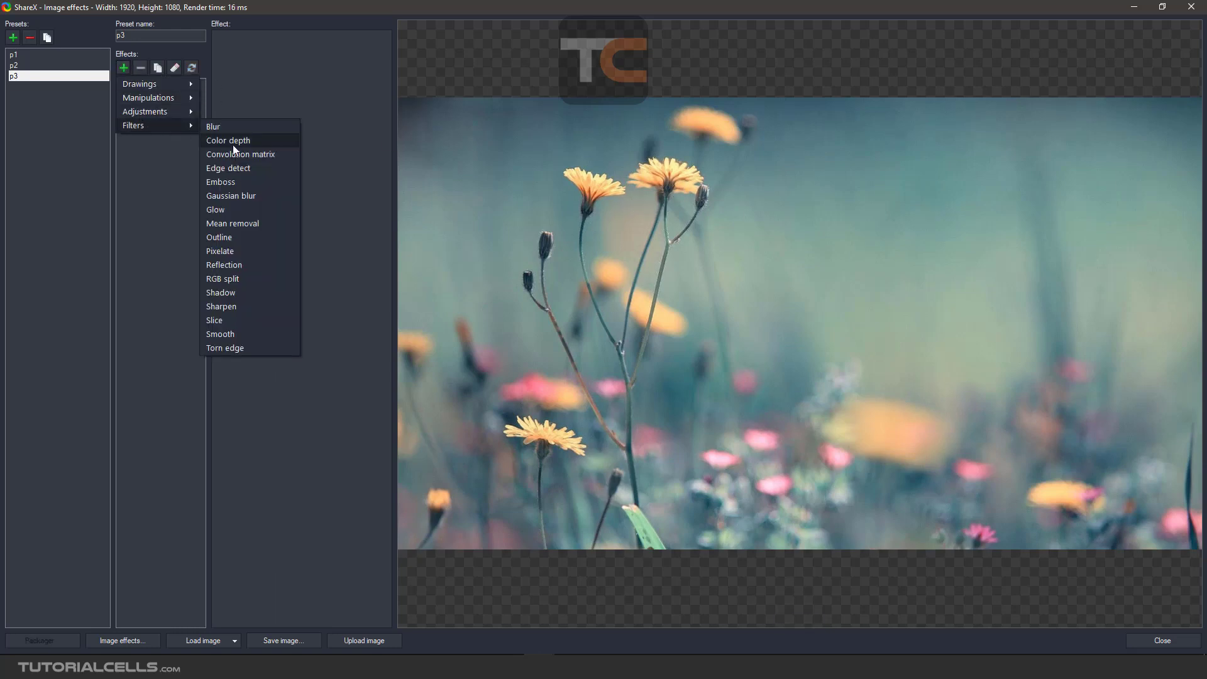
click(253, 319)
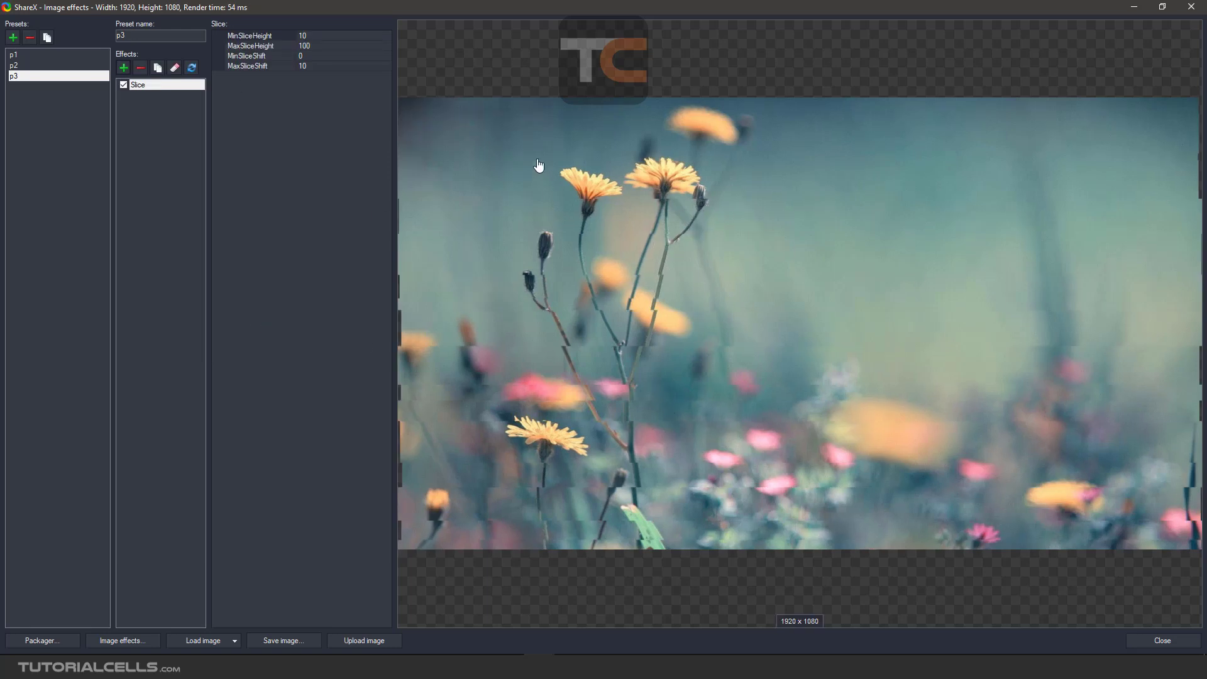
click(244, 36)
click(251, 46)
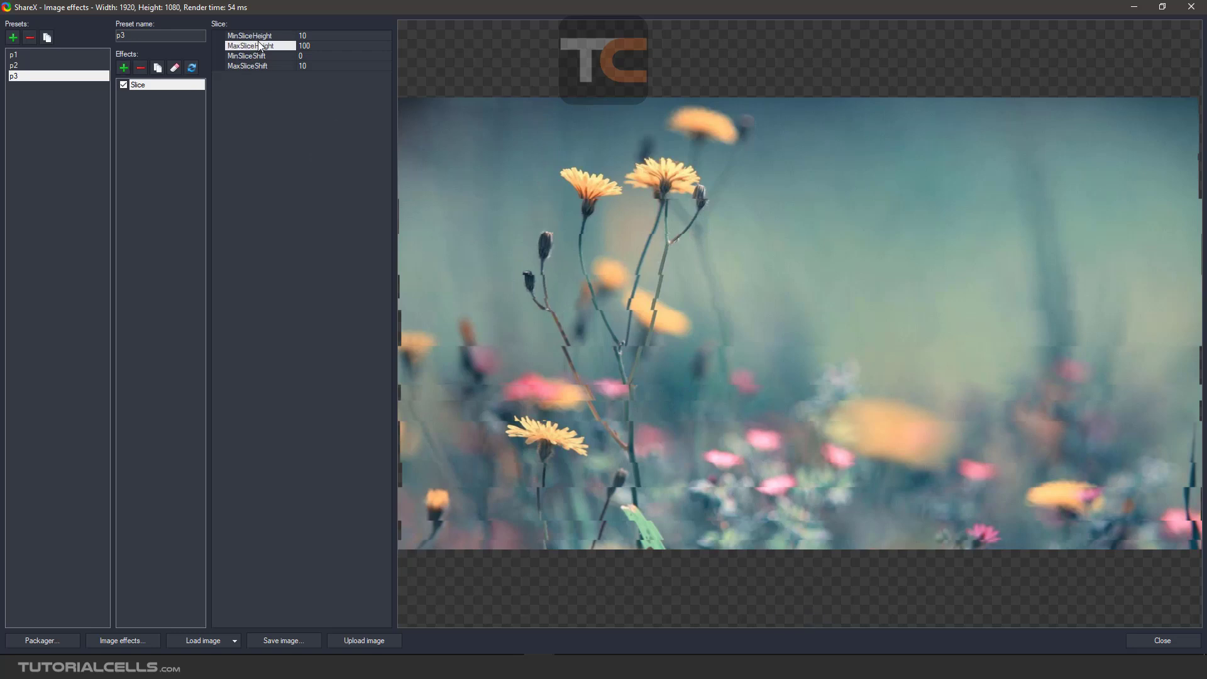
click(260, 38)
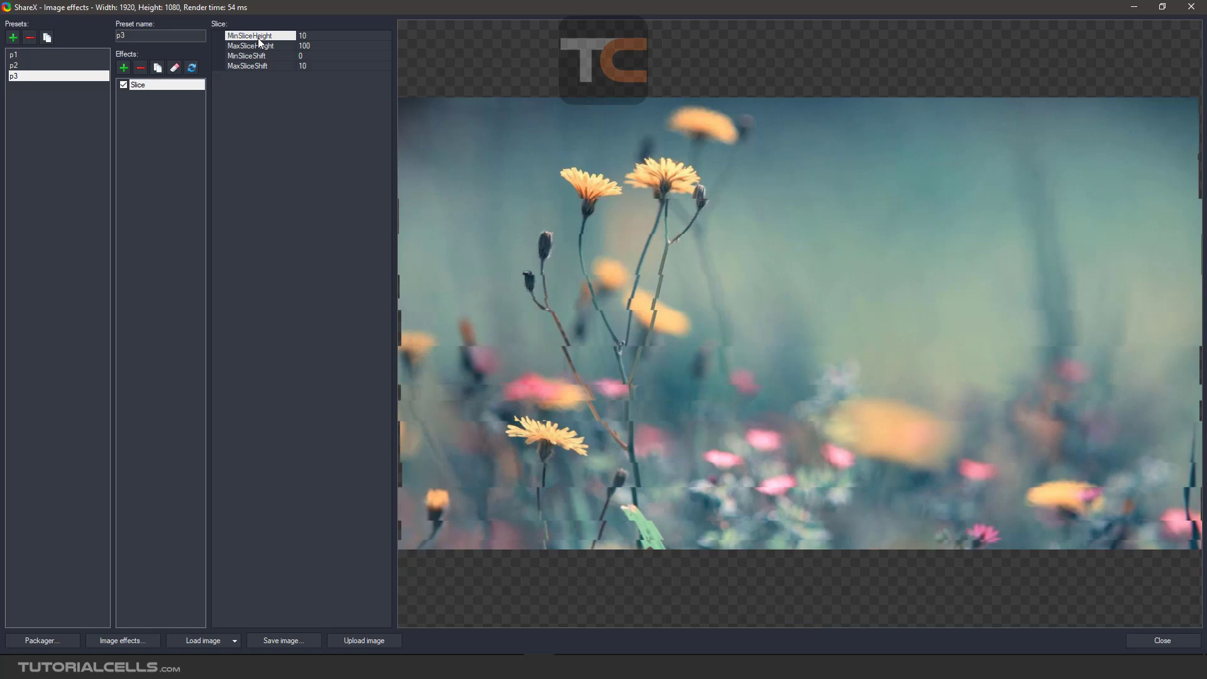
click(311, 46)
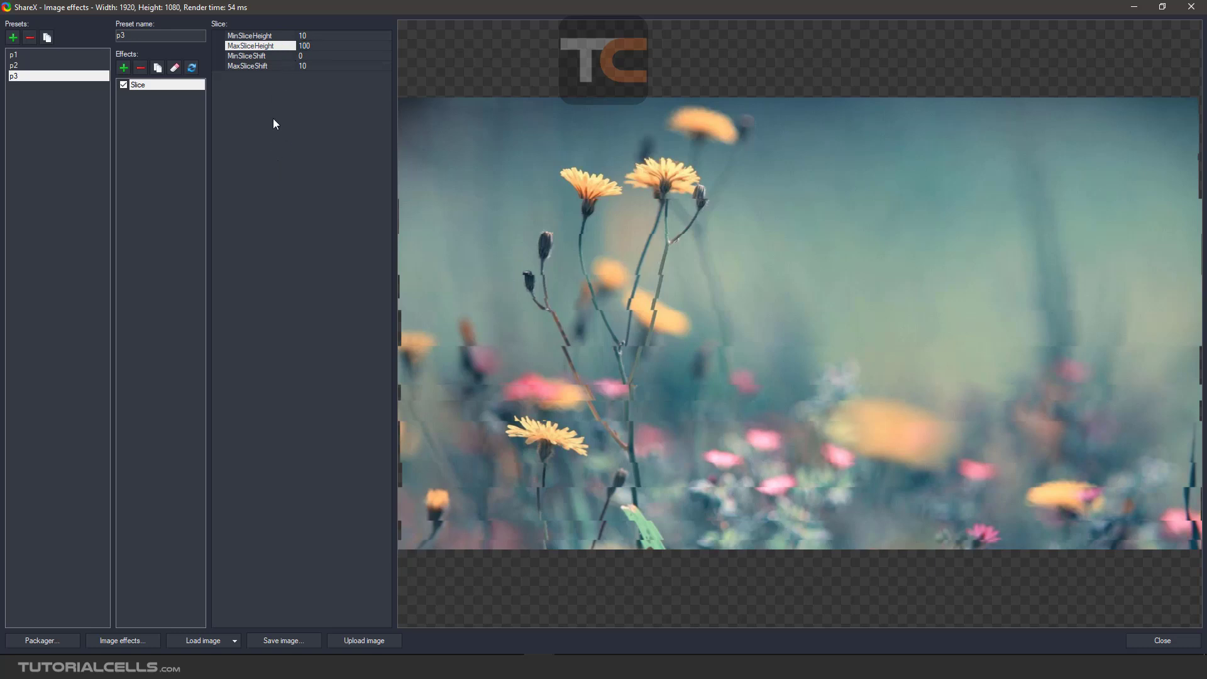
click(248, 56)
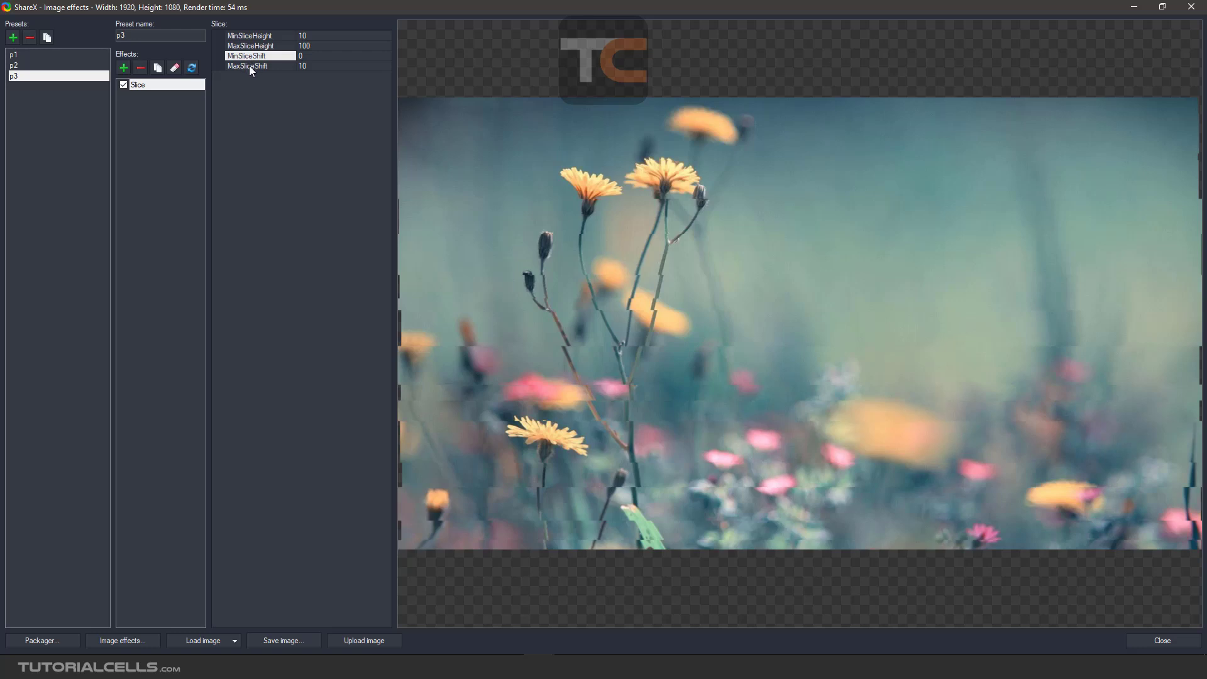
- Set the Slice filter's MaxSliceShift to 40 and remove the effect from the preset
click(250, 66)
key(Return)
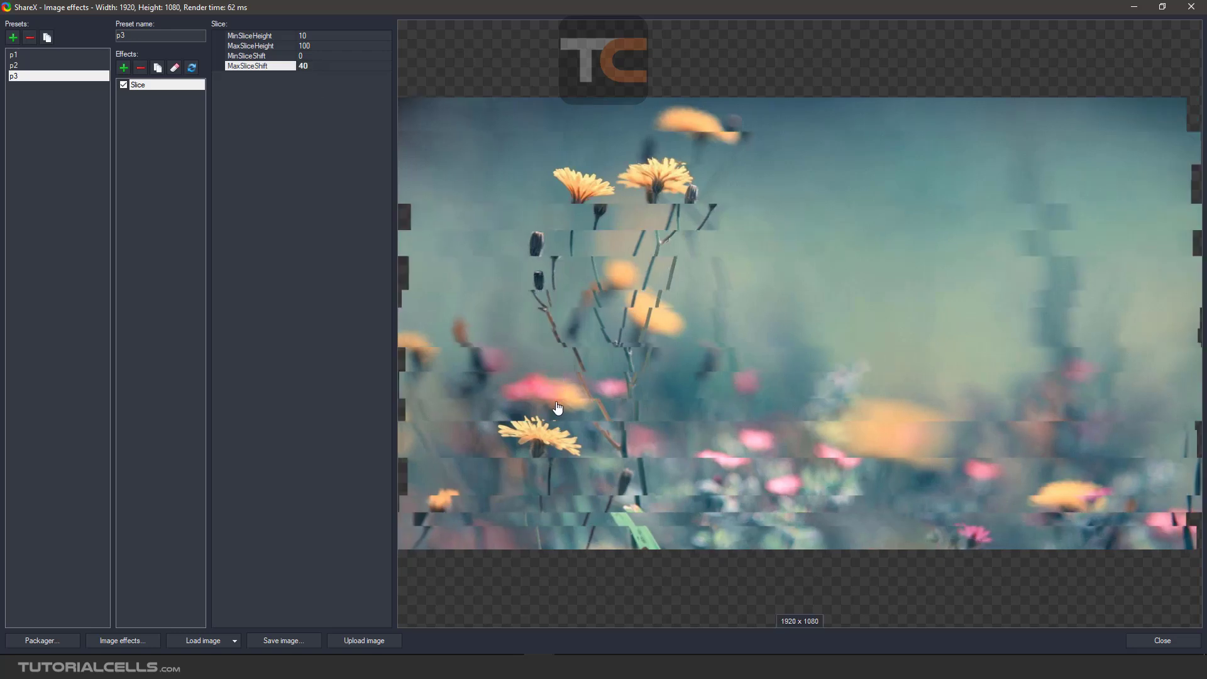
click(140, 68)
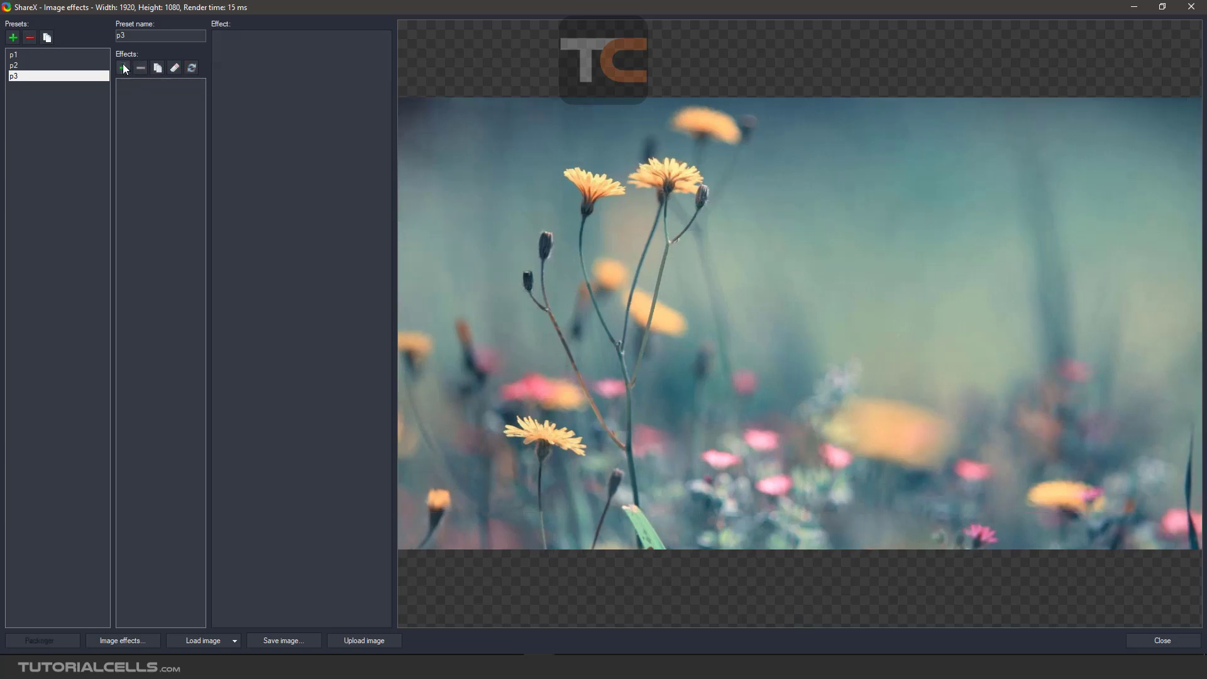
- Try the Smooth filter on the flower image, inspect the result in the full-screen preview, and remove the effect
click(124, 68)
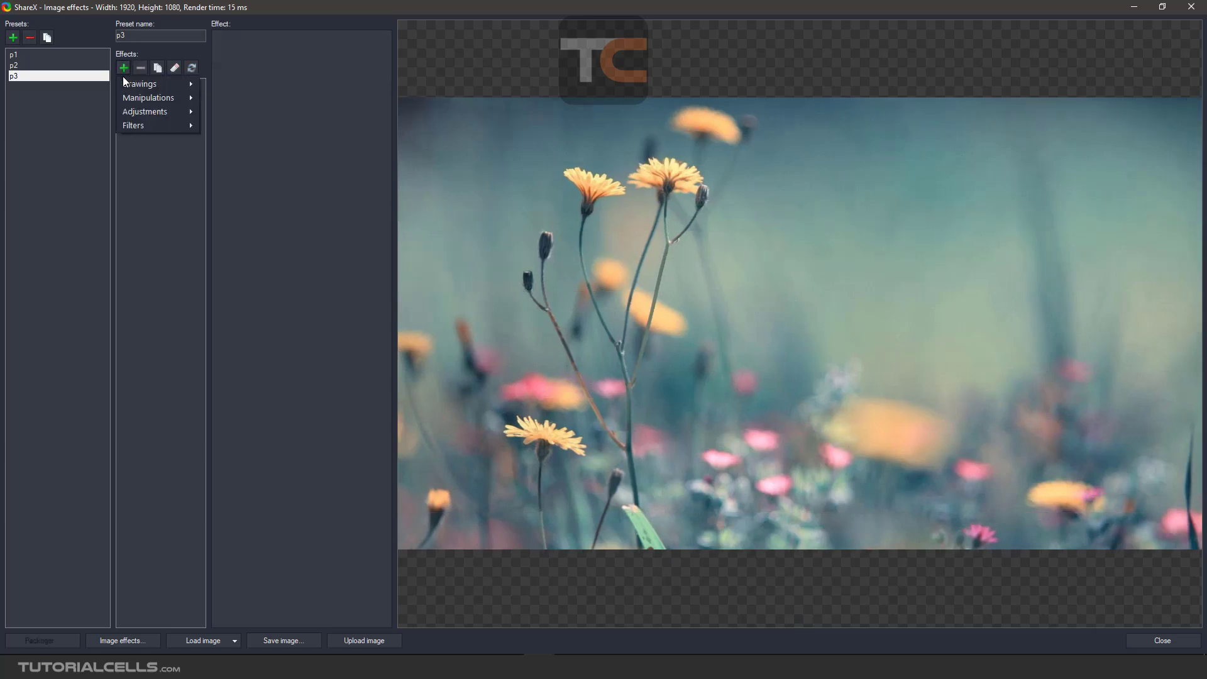
mouse_move(142, 128)
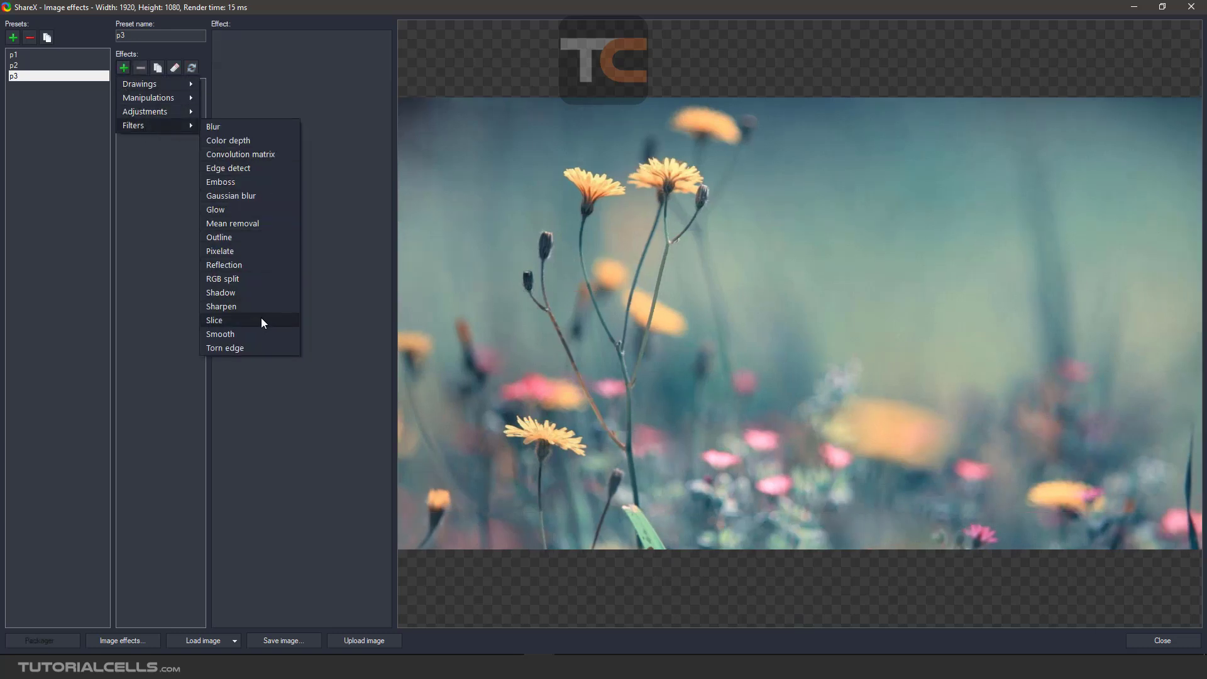
click(262, 334)
click(672, 194)
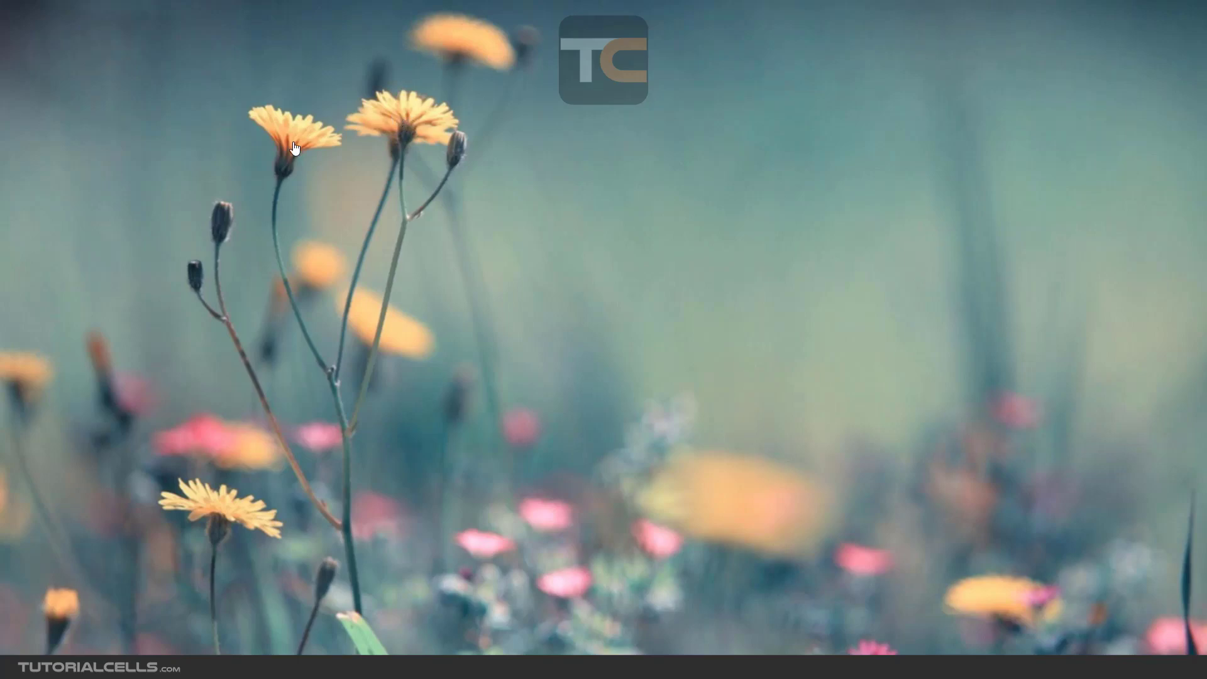
click(672, 394)
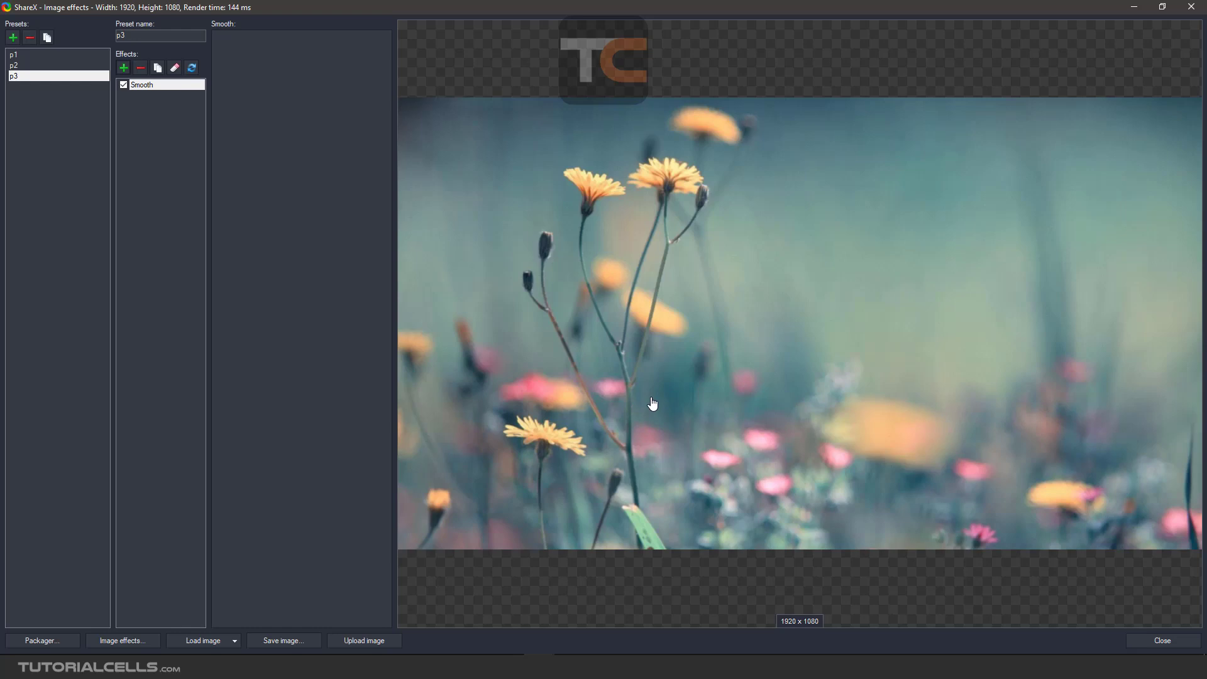
click(140, 69)
- Add the Torn edge filter to preset p3 and set its Depth to 20
click(124, 66)
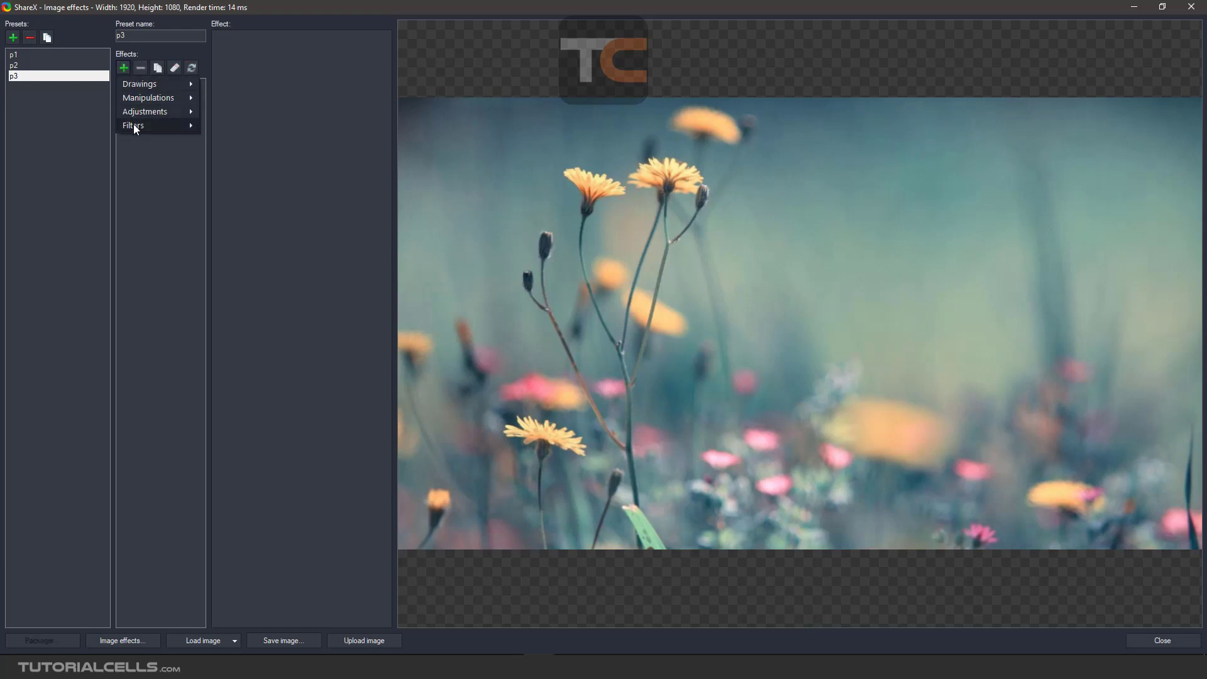
mouse_move(134, 124)
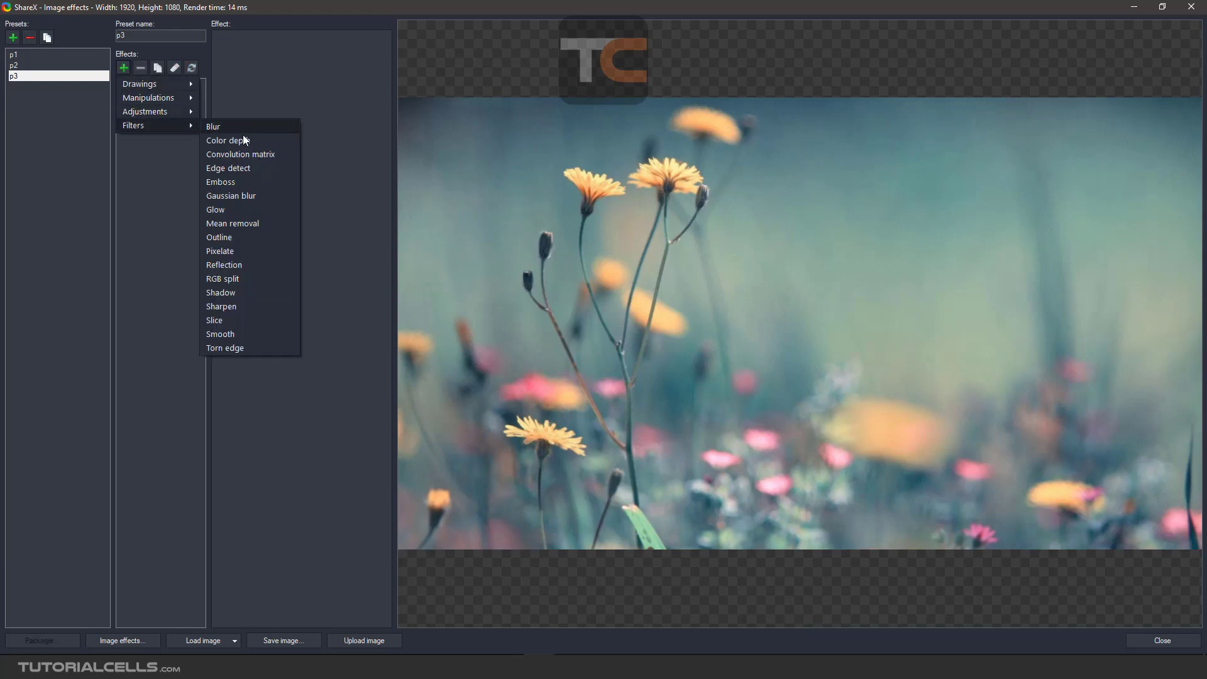
click(268, 347)
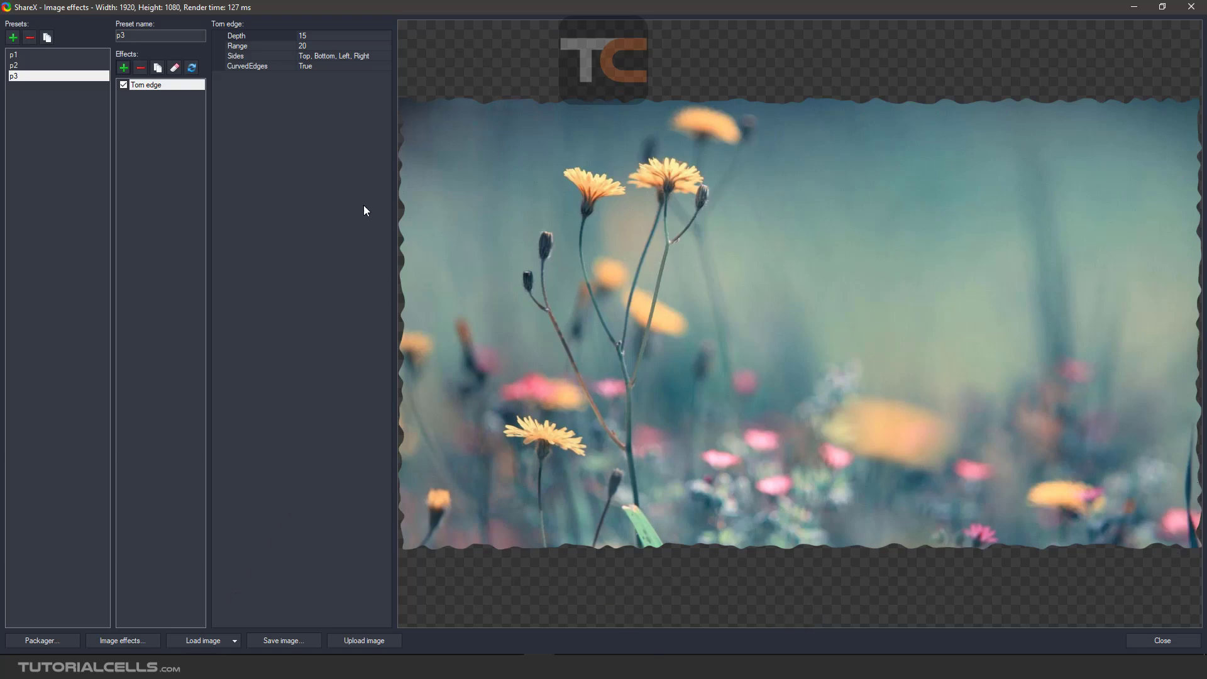
click(243, 37)
text(20)
key(Return)
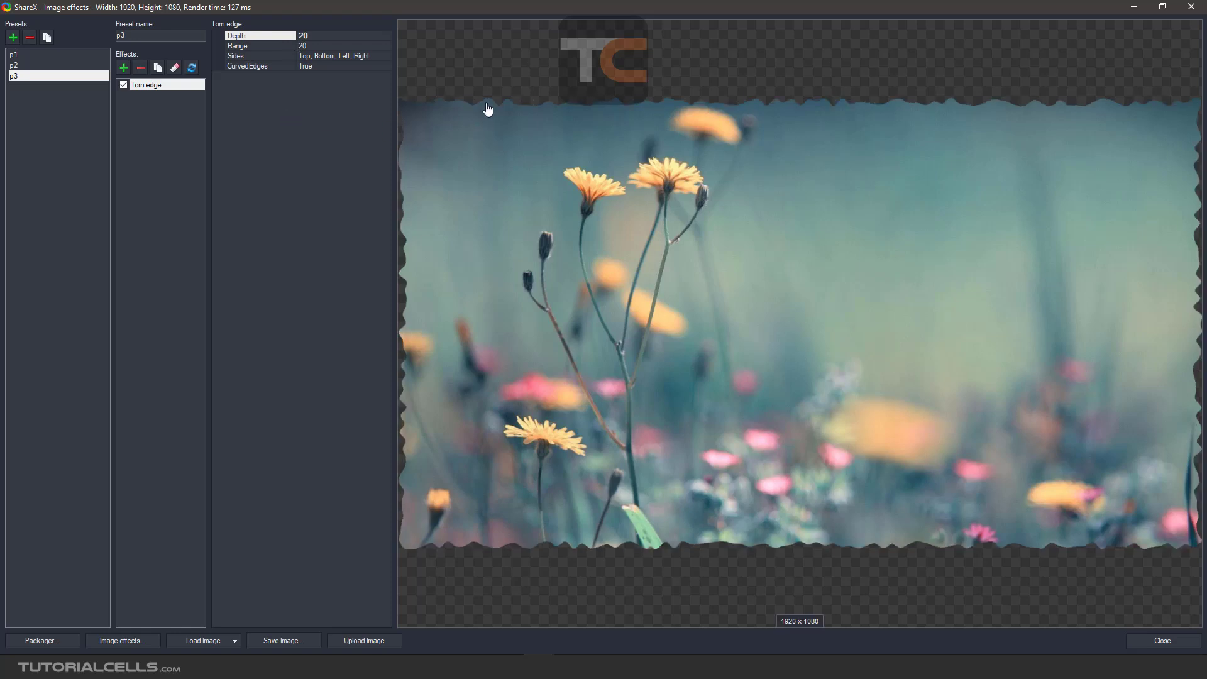
- Try limiting the torn edges to the Bottom and Left sides, and restore all four sides
click(268, 47)
click(386, 56)
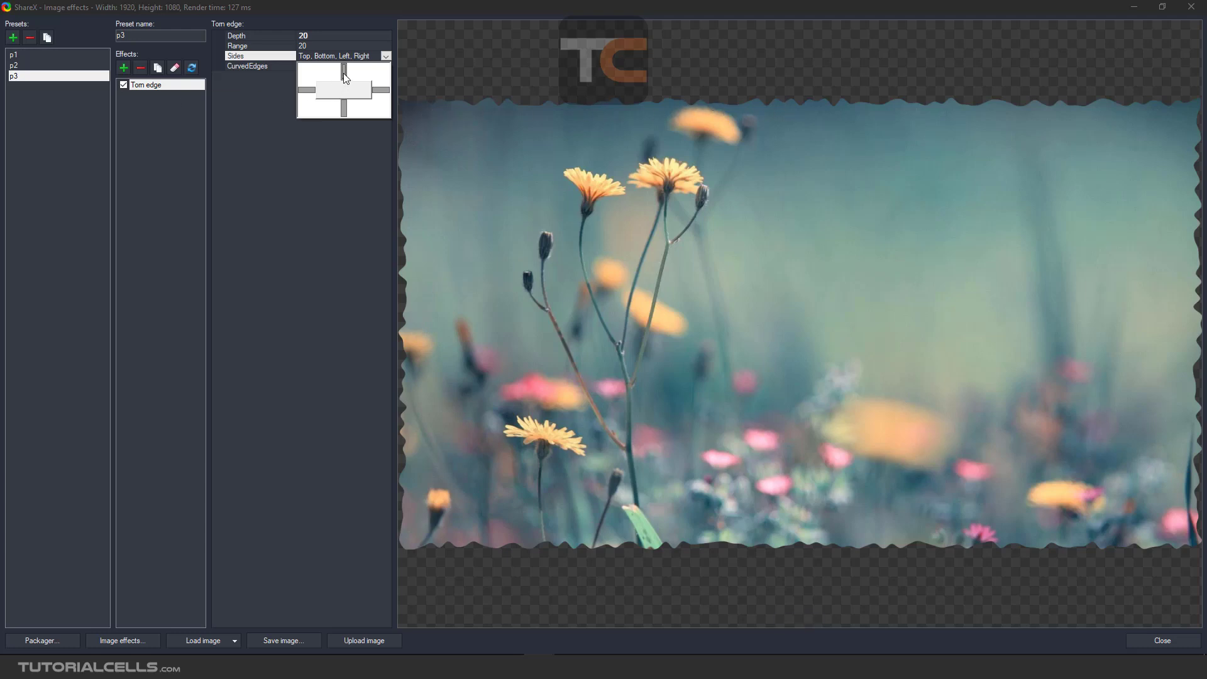
click(379, 90)
click(346, 156)
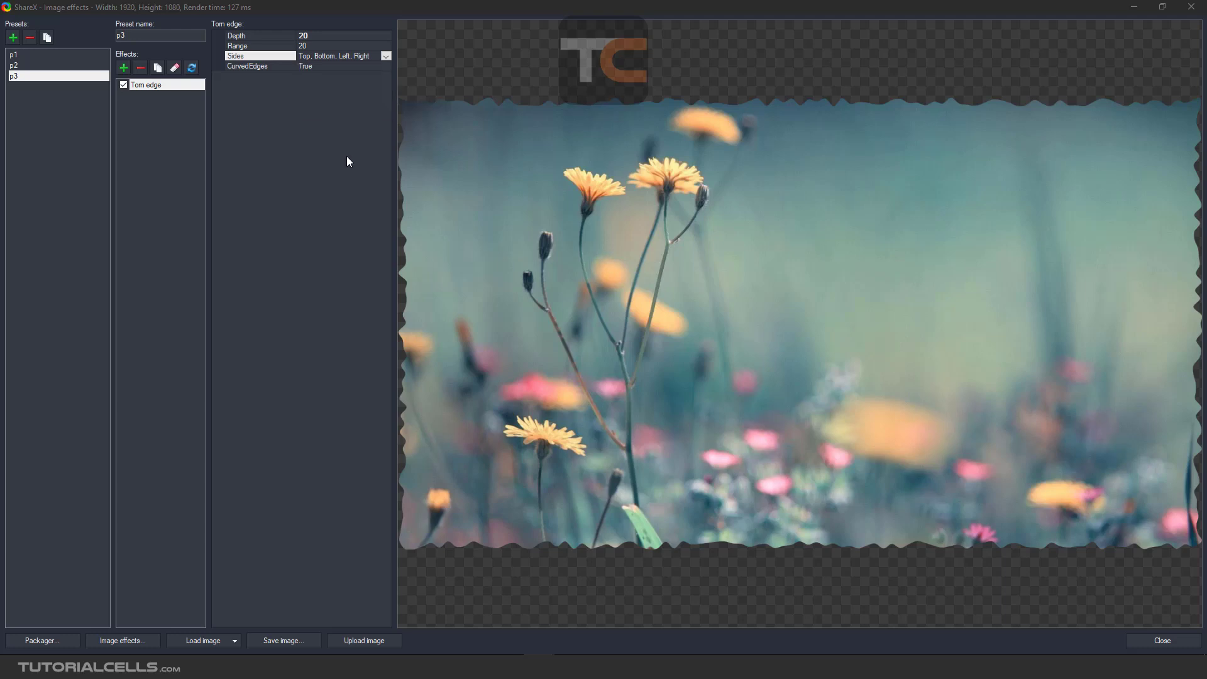
click(386, 57)
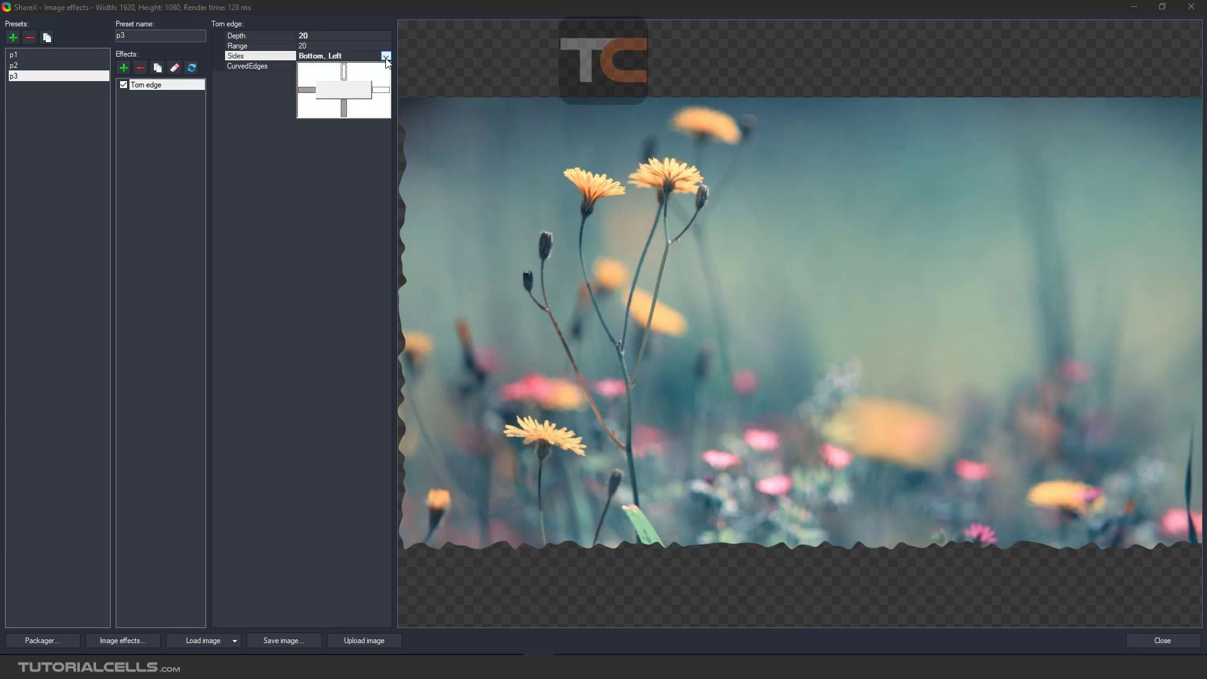
click(322, 171)
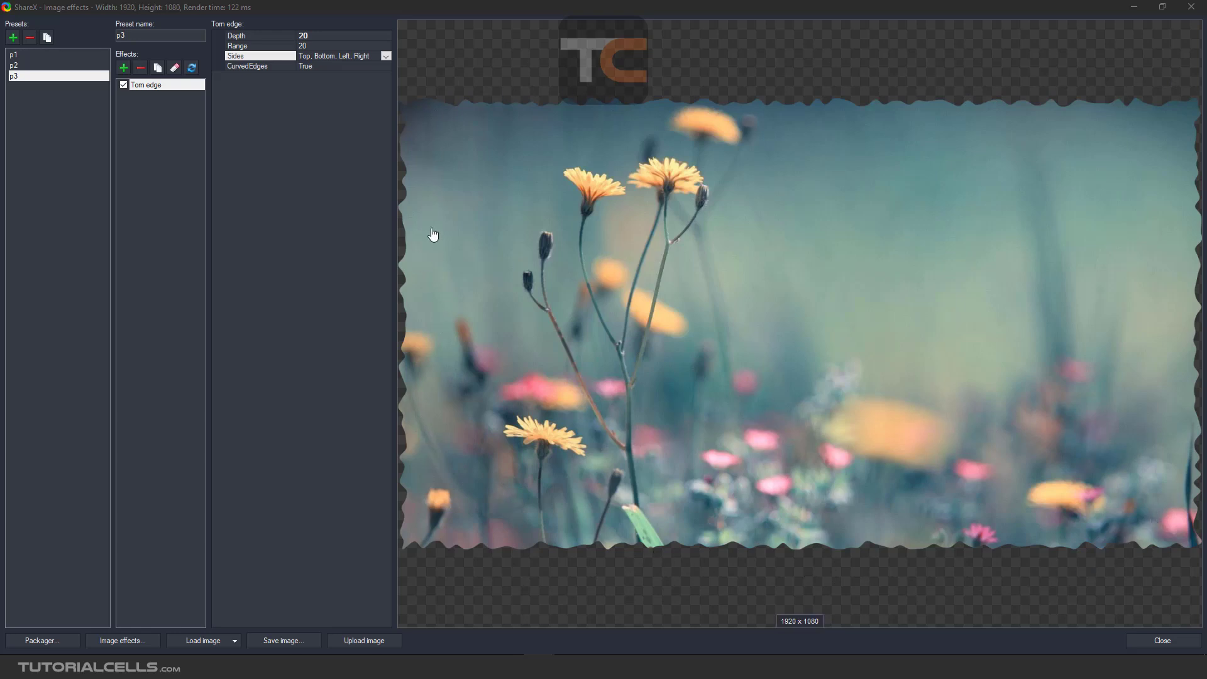
- Set the Torn edge filter's CurvedEdges option to False and remove the effect from the preset
click(240, 69)
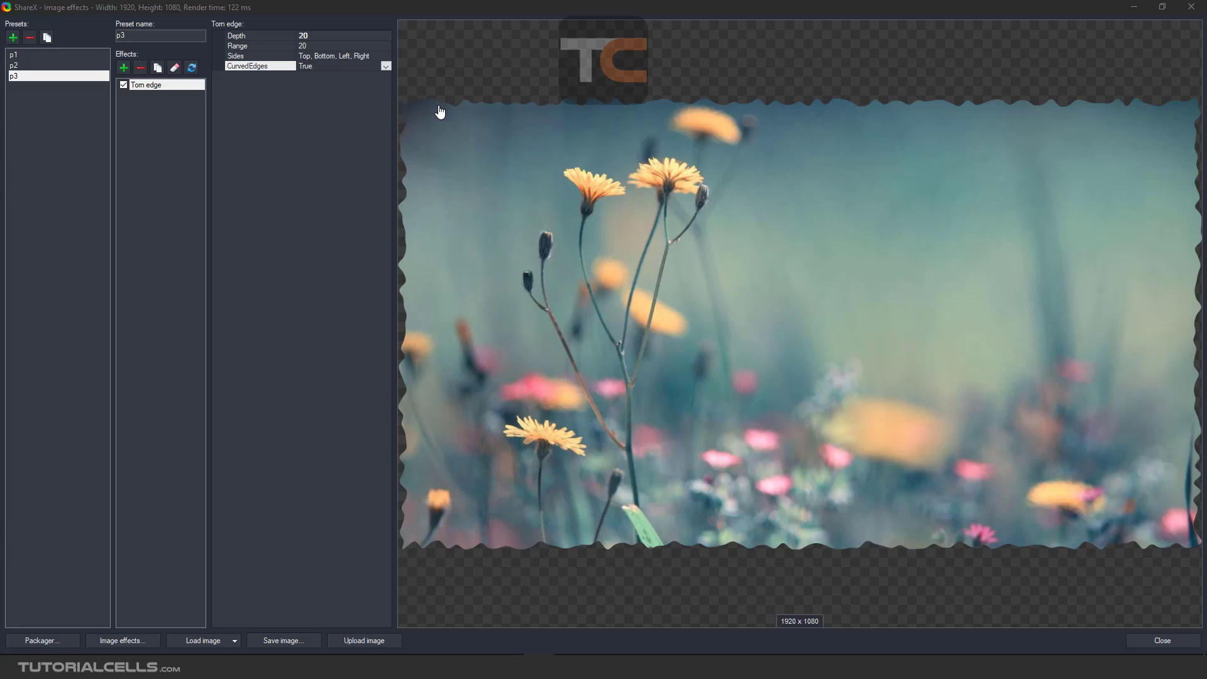
click(390, 66)
click(311, 88)
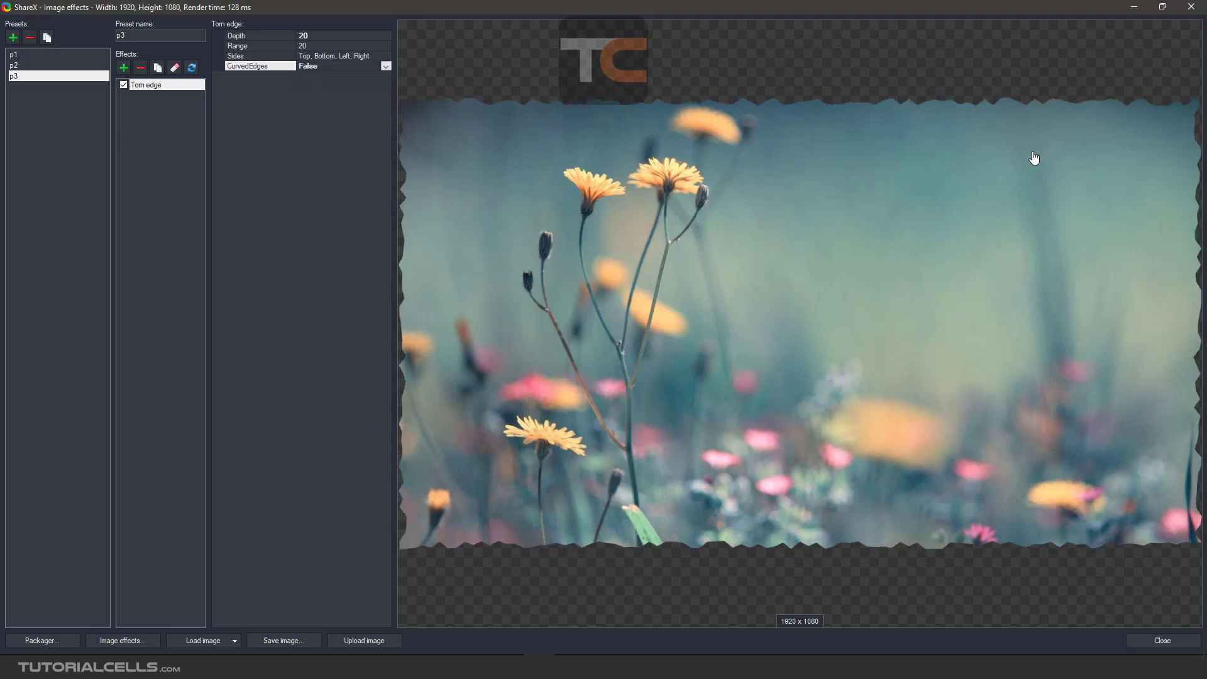
click(141, 67)
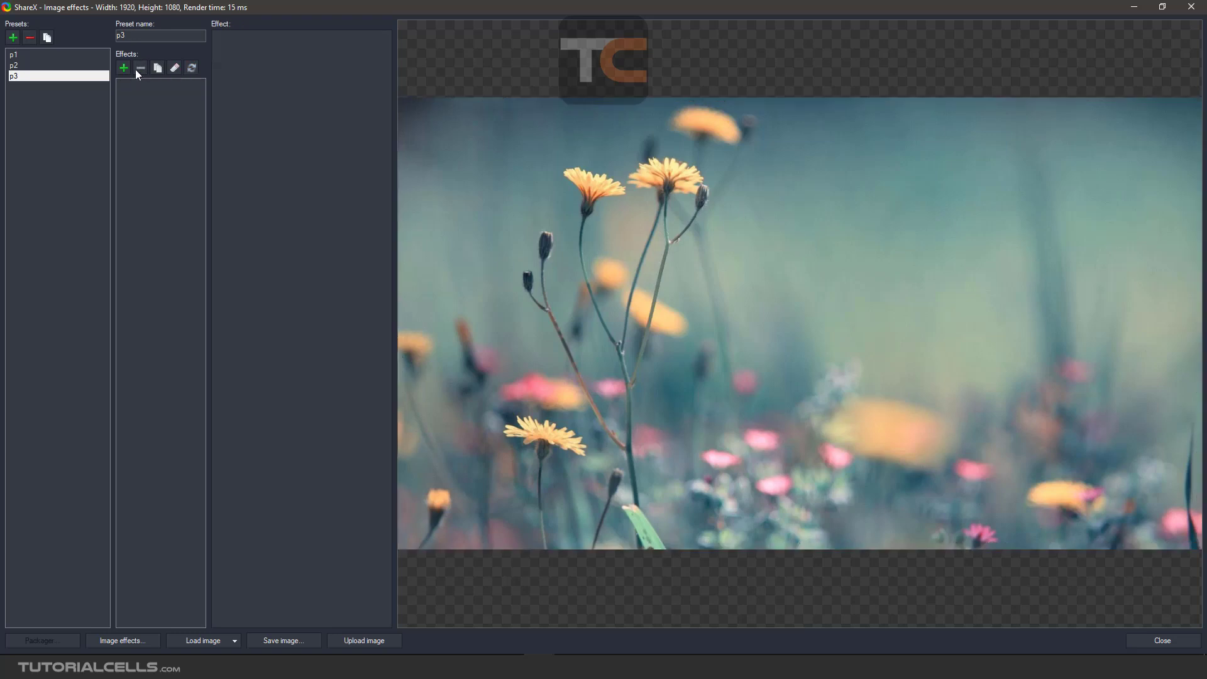
click(123, 68)
mouse_move(128, 124)
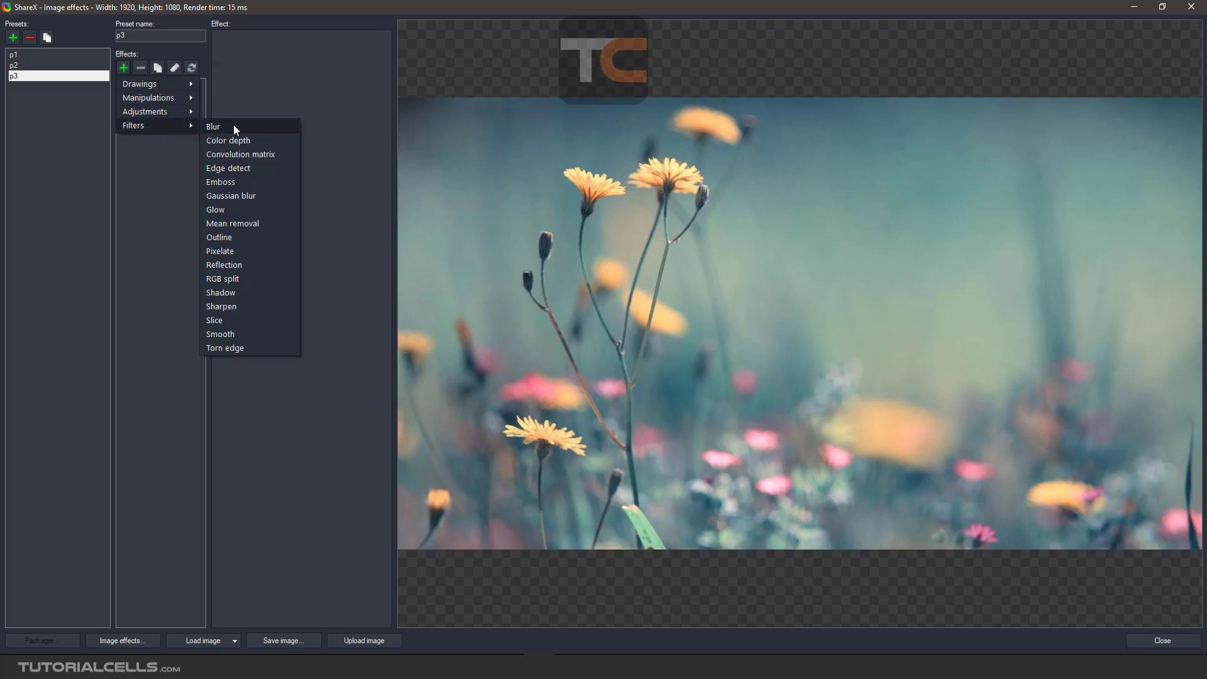
click(237, 376)
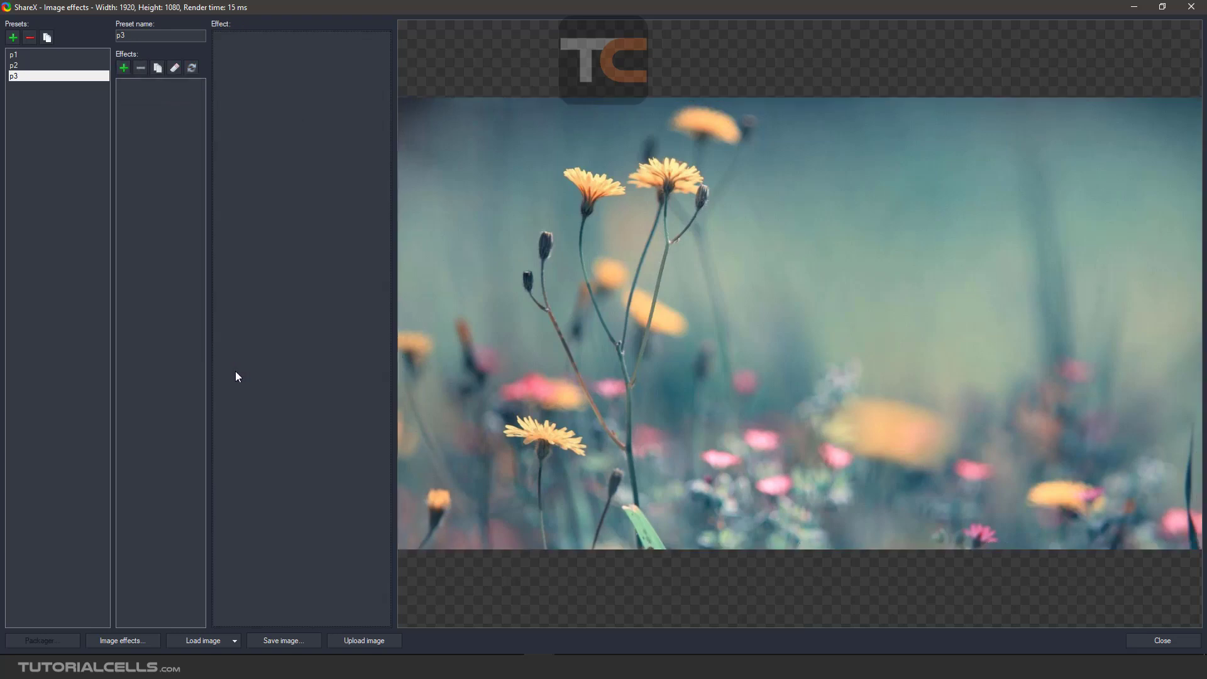